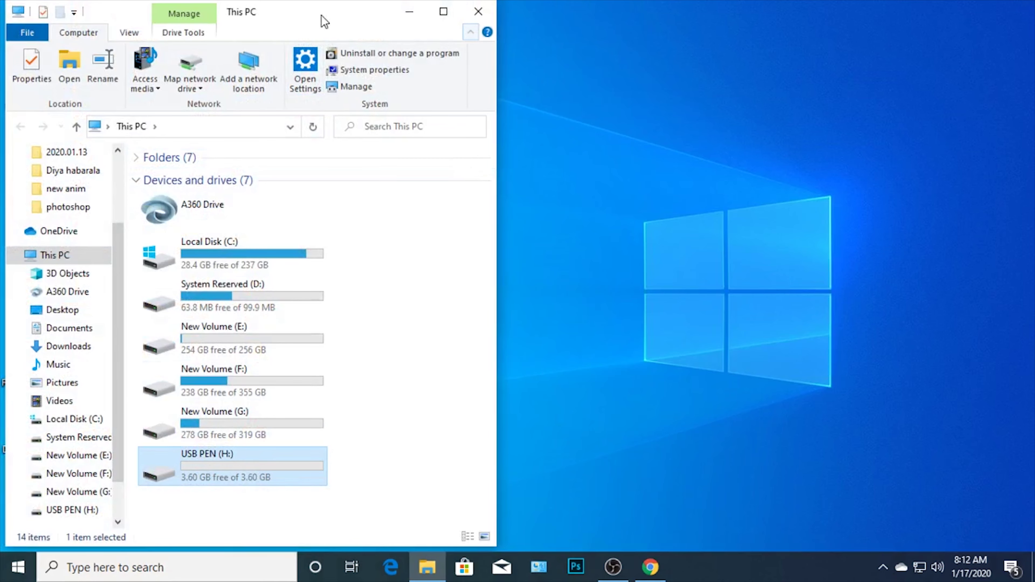
# Move the This PC window off the desktop icons and open Computer Management for this computer
pyautogui.moveTo(300, 19); pyautogui.dragTo(840, 24)
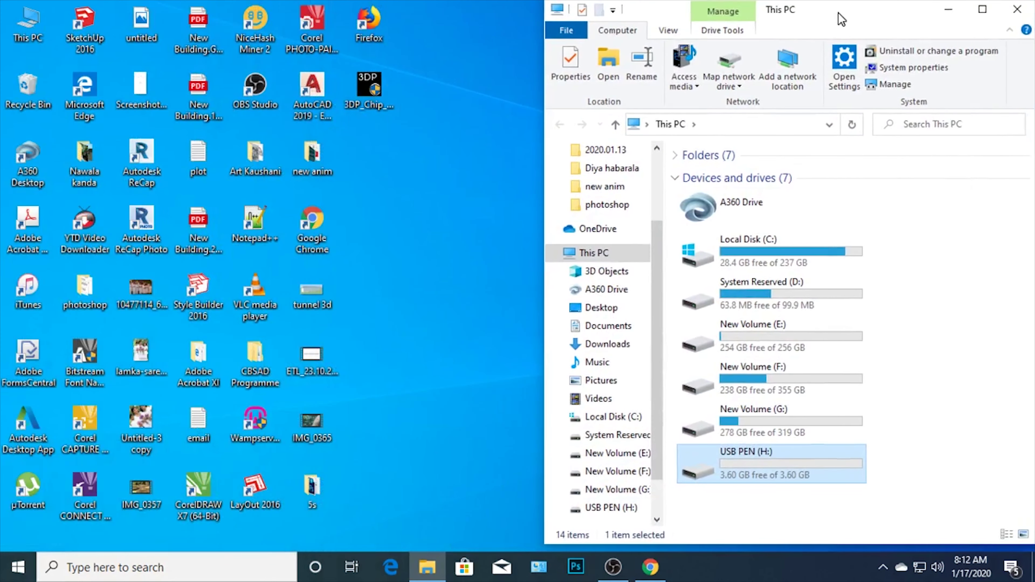
pyautogui.rightClick(22, 38)
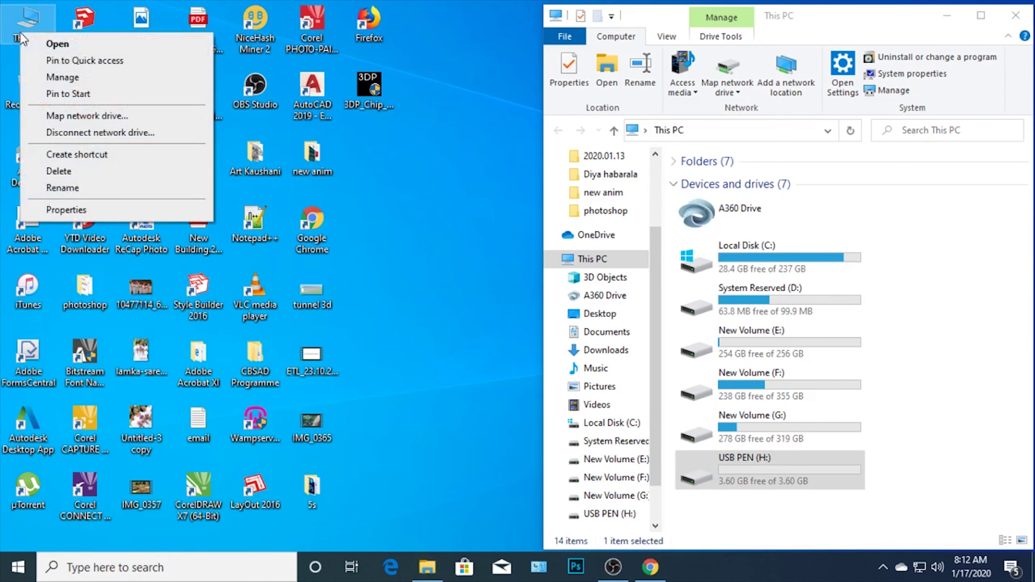
pyautogui.click(219, 99)
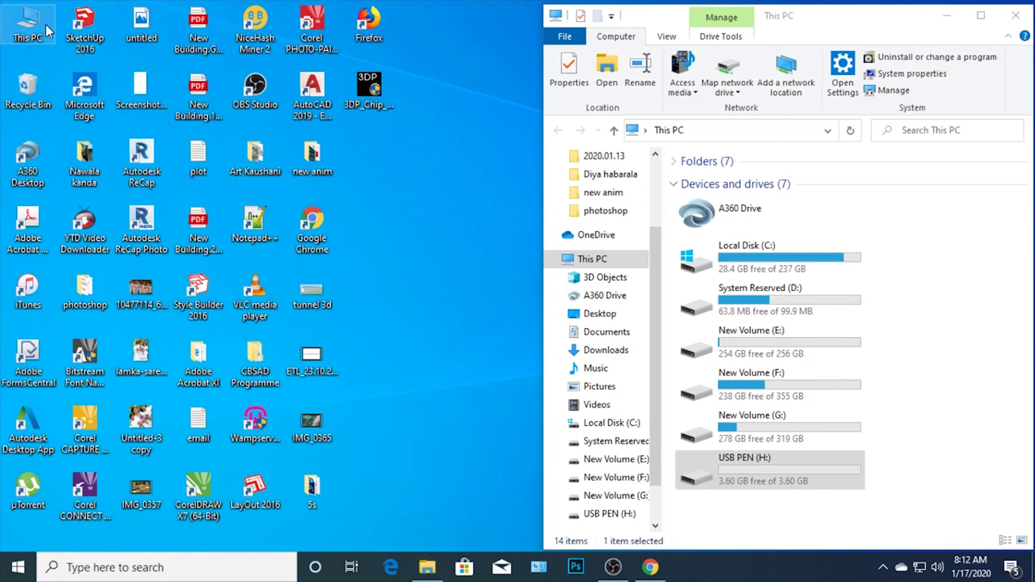
pyautogui.rightClick(35, 26)
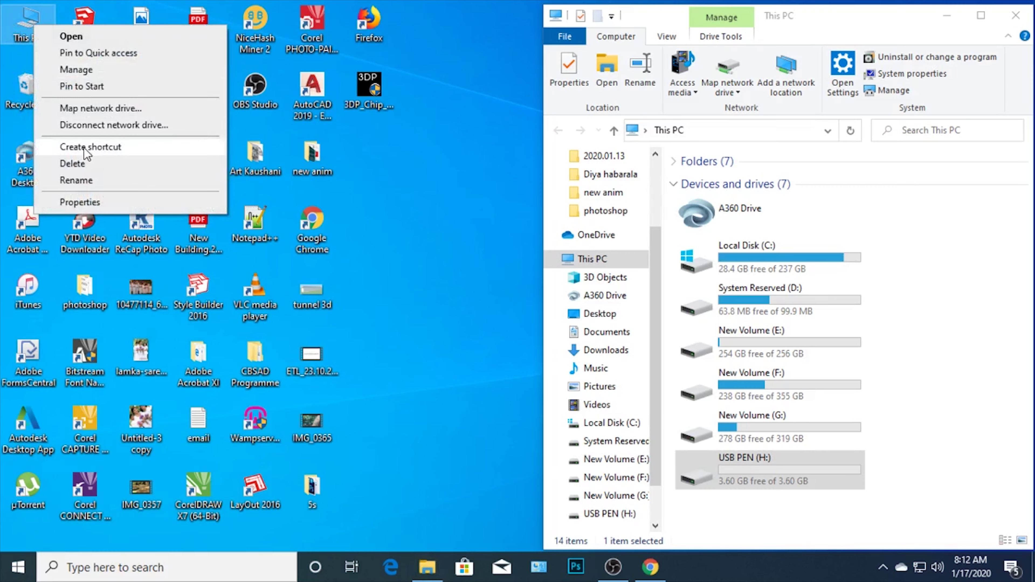
pyautogui.click(93, 73)
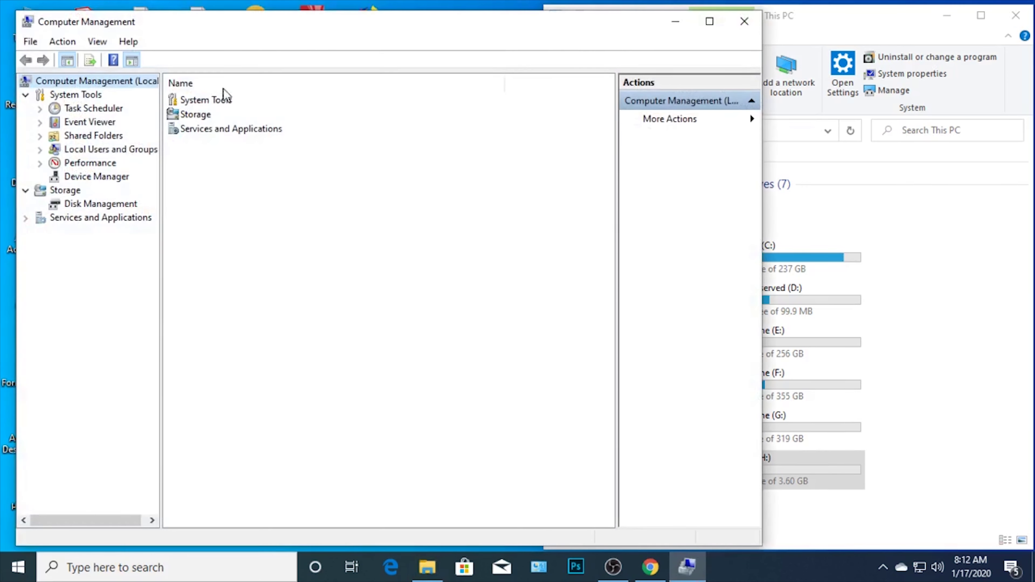
# Arrange and resize the Computer Management and This PC windows so they sit side by side without overlapping
pyautogui.moveTo(516, 28); pyautogui.dragTo(504, 24)
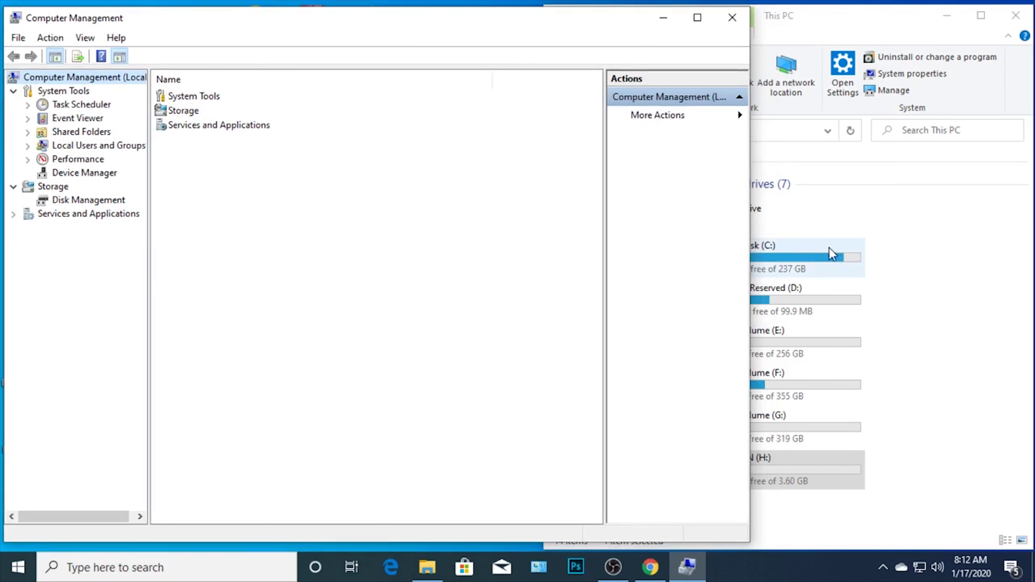
pyautogui.moveTo(750, 225); pyautogui.dragTo(545, 244)
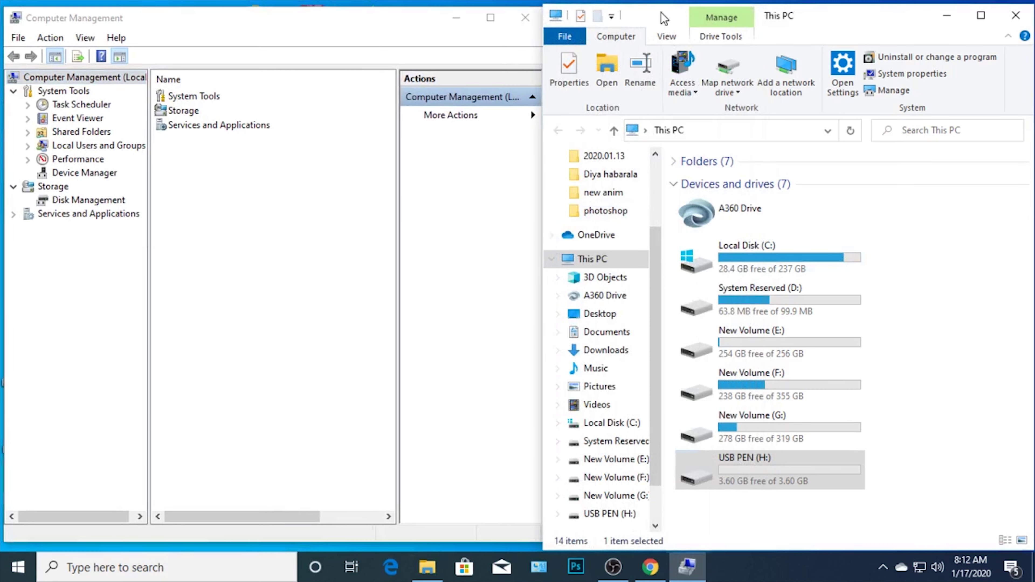
pyautogui.moveTo(543, 173); pyautogui.dragTo(640, 173)
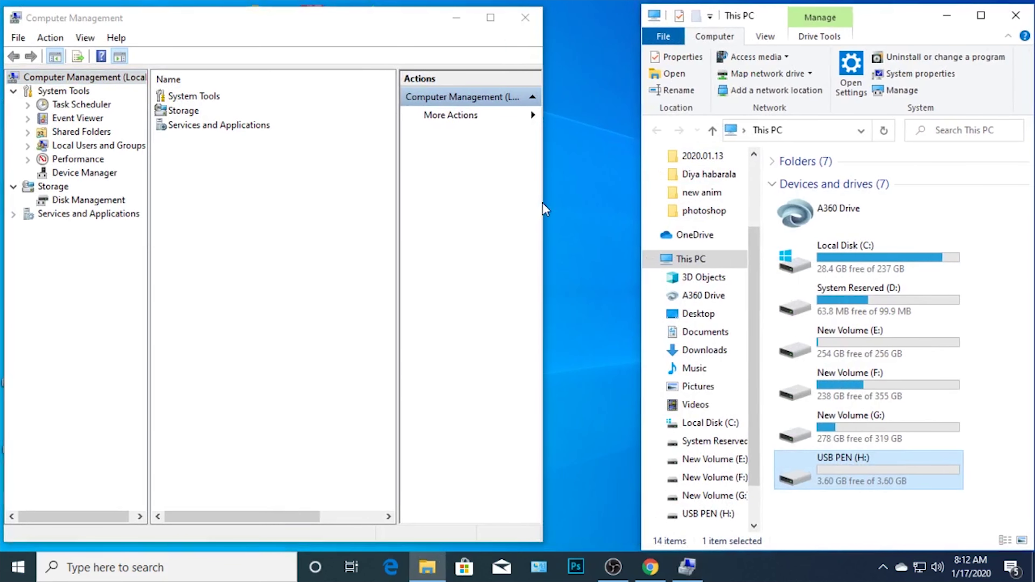
pyautogui.moveTo(542, 202); pyautogui.dragTo(642, 202)
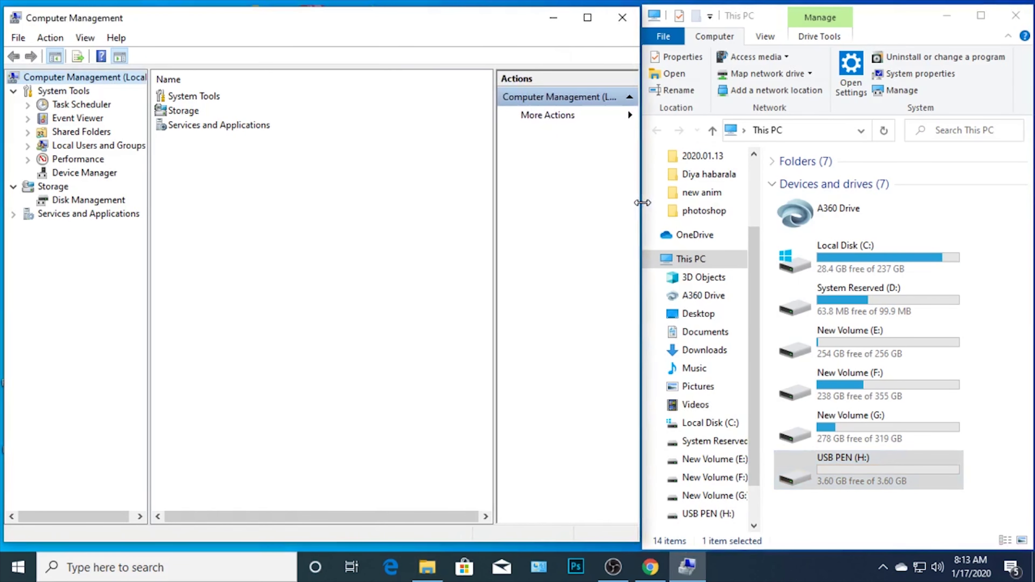
# Open Disk Management, enlarge its graphical disk view, and select the USB PEN (H:) partition on Disk 2
pyautogui.click(93, 174)
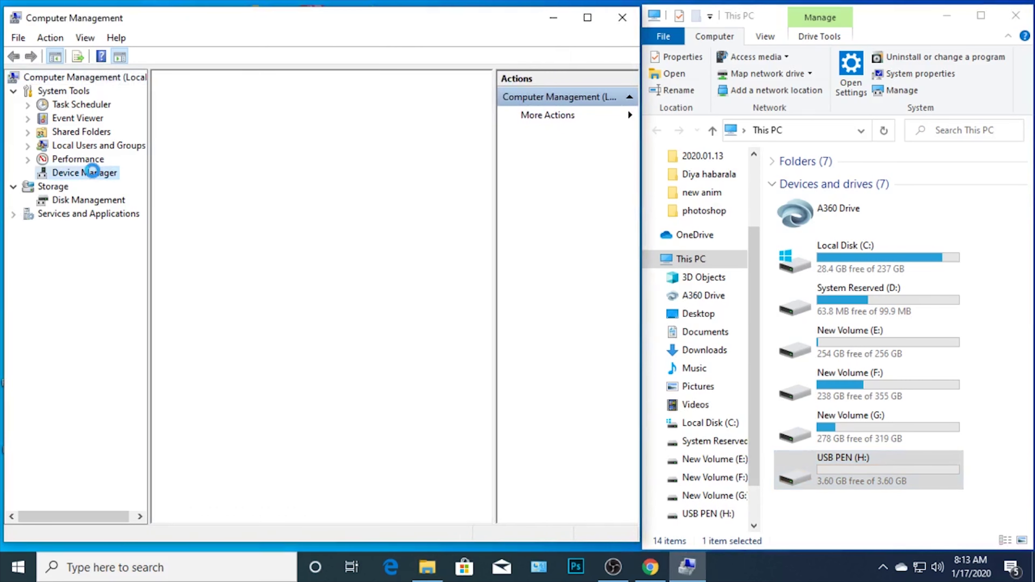
pyautogui.click(88, 205)
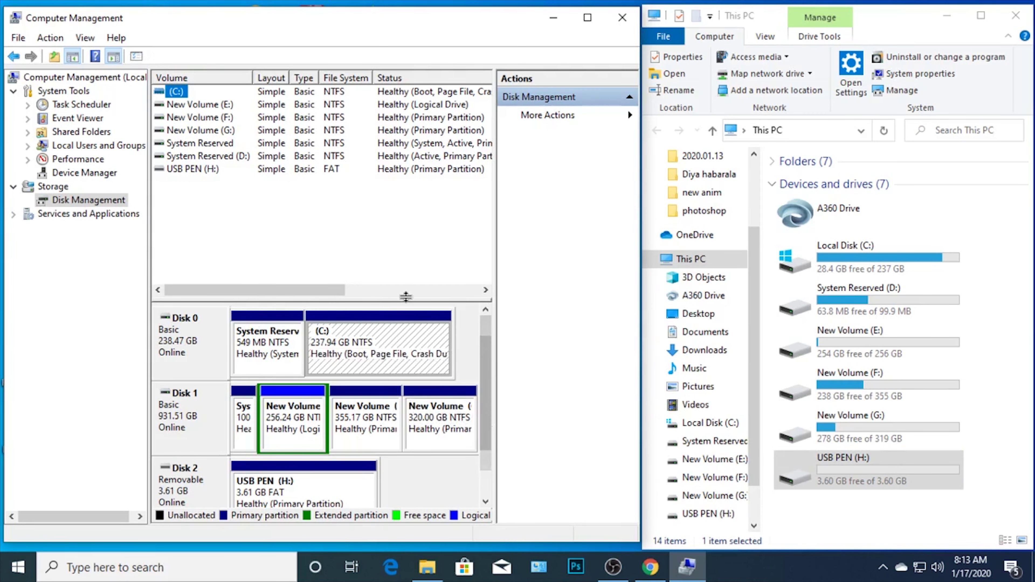
pyautogui.moveTo(406, 299); pyautogui.dragTo(407, 198)
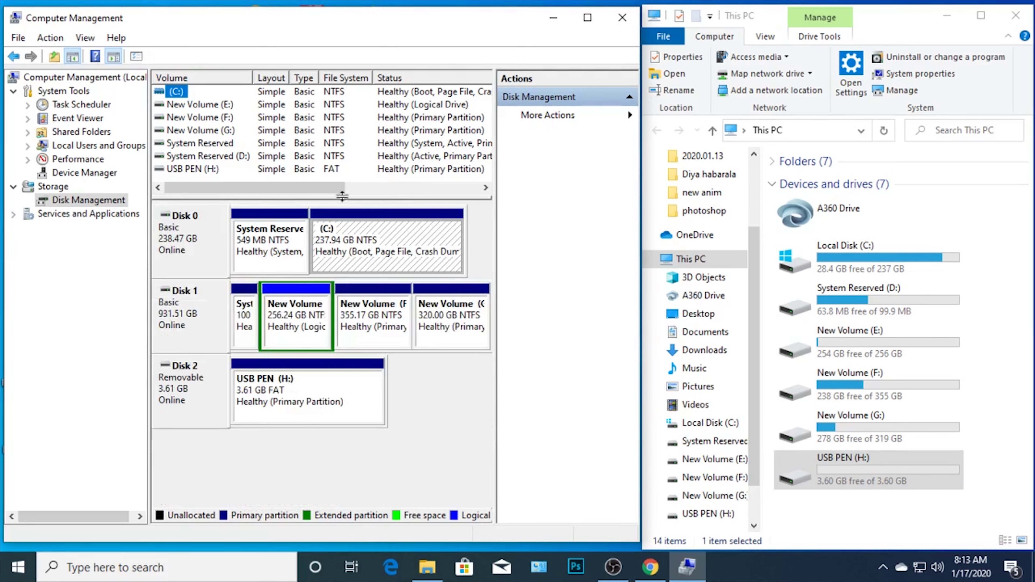
pyautogui.click(200, 170)
pyautogui.click(297, 377)
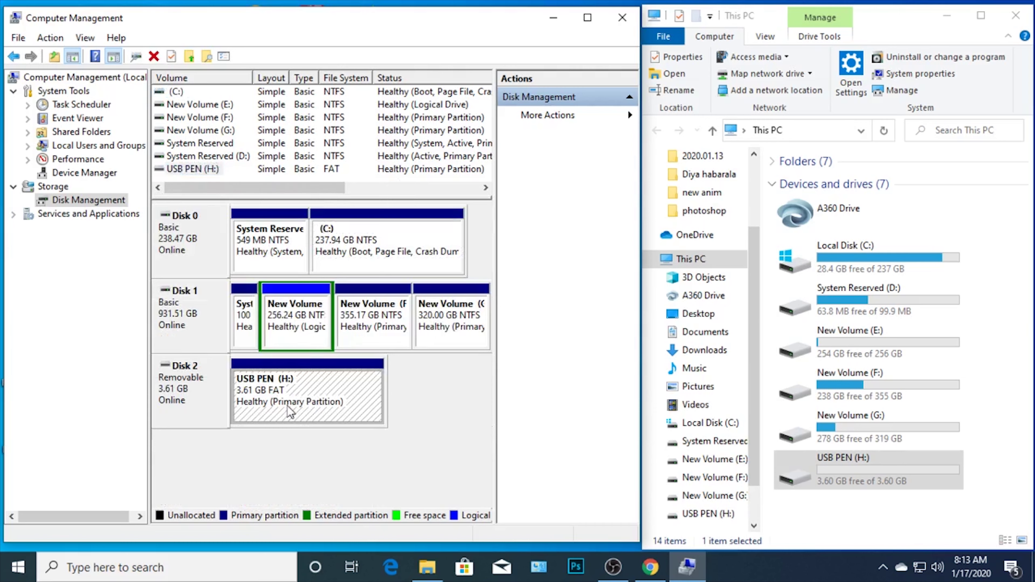
# Quick-format the USB PEN (H:) volume with the NTFS file system and default allocation unit size
pyautogui.rightClick(349, 398)
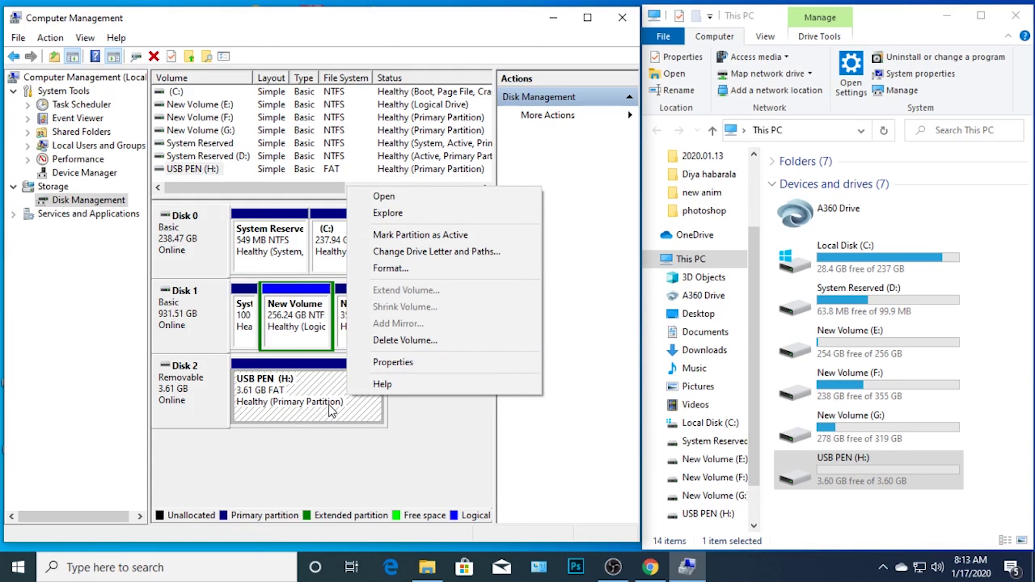
pyautogui.rightClick(314, 407)
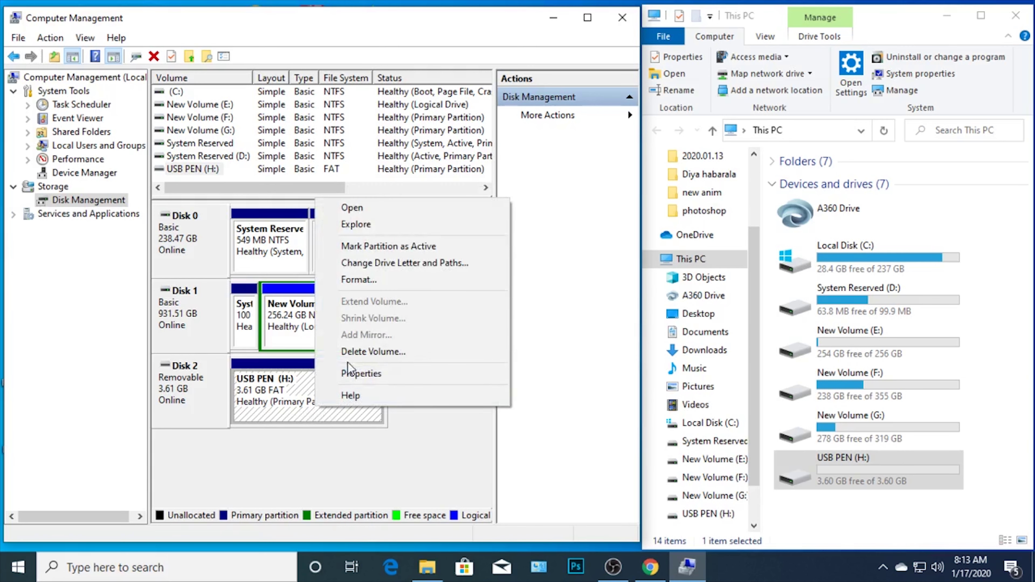
pyautogui.click(360, 280)
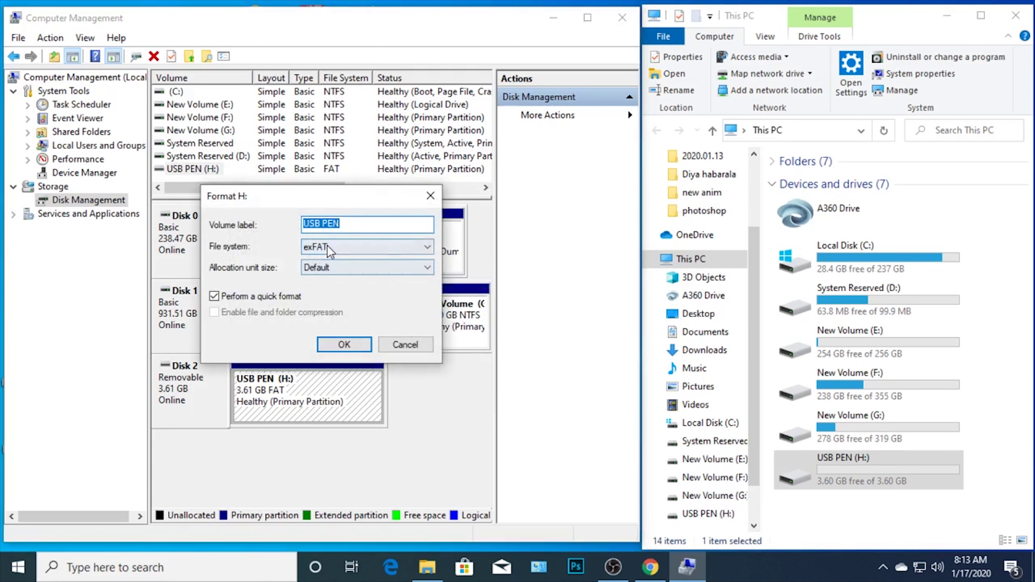
pyautogui.click(327, 245)
pyautogui.click(341, 272)
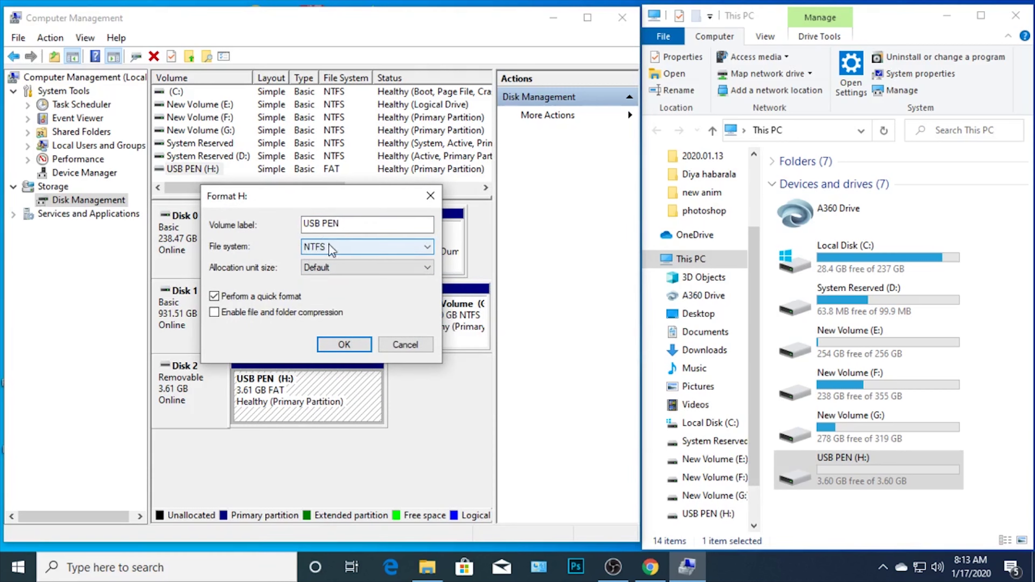
pyautogui.click(345, 345)
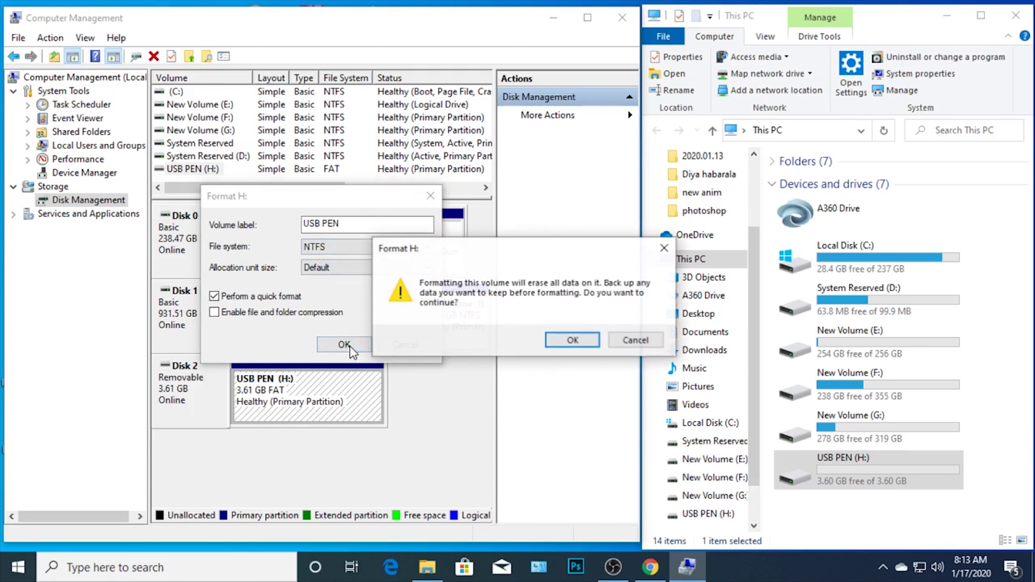
pyautogui.click(572, 341)
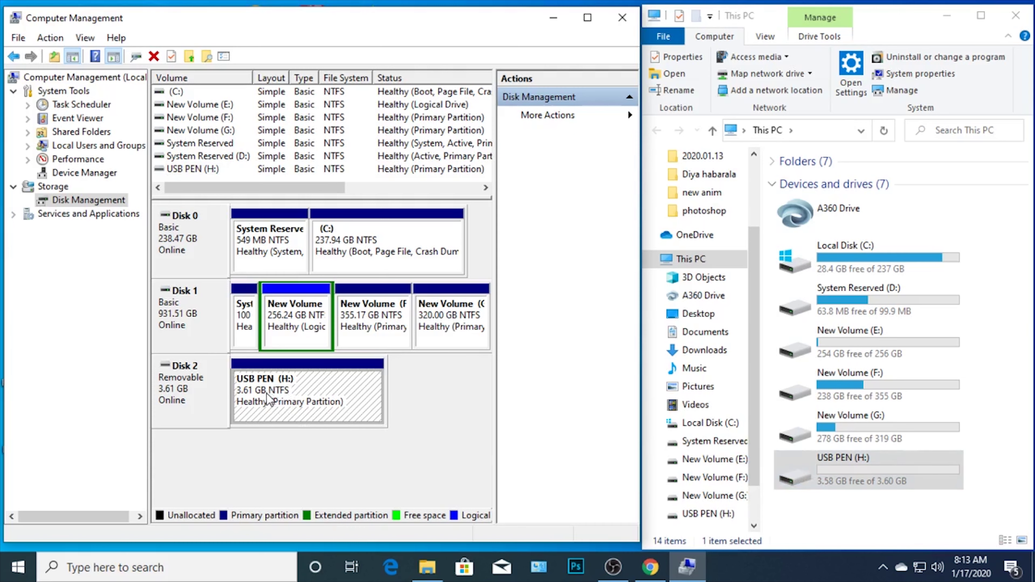
# Open the Shrink Volume settings for USB PEN (H:) and select the amount of space to shrink
pyautogui.click(852, 453)
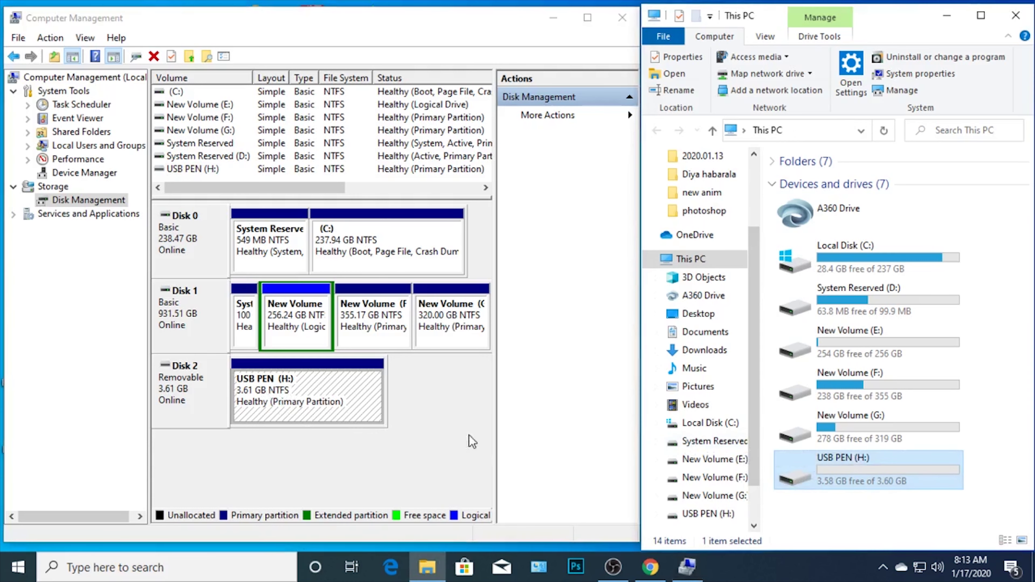
pyautogui.rightClick(257, 393)
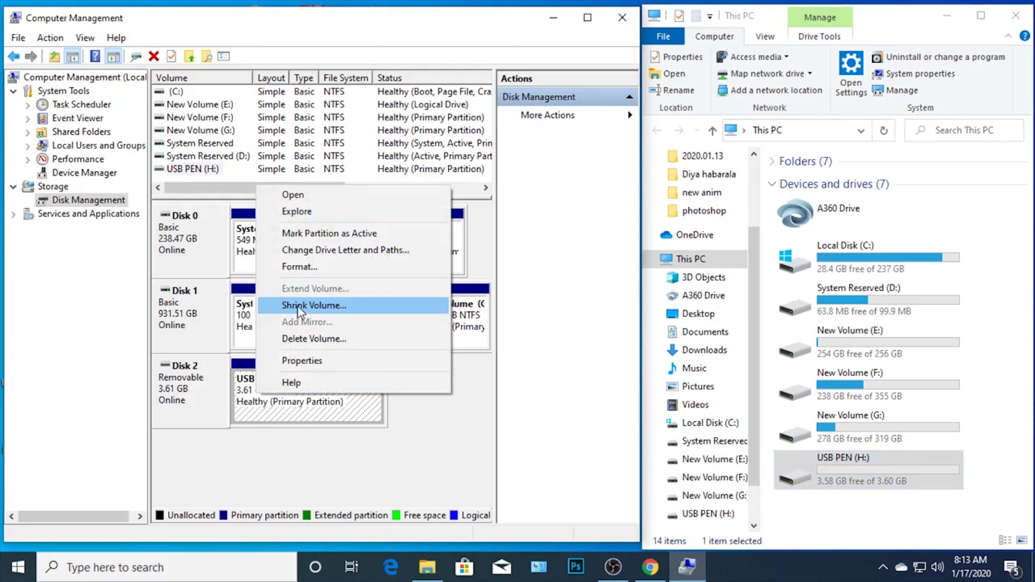
pyautogui.click(331, 307)
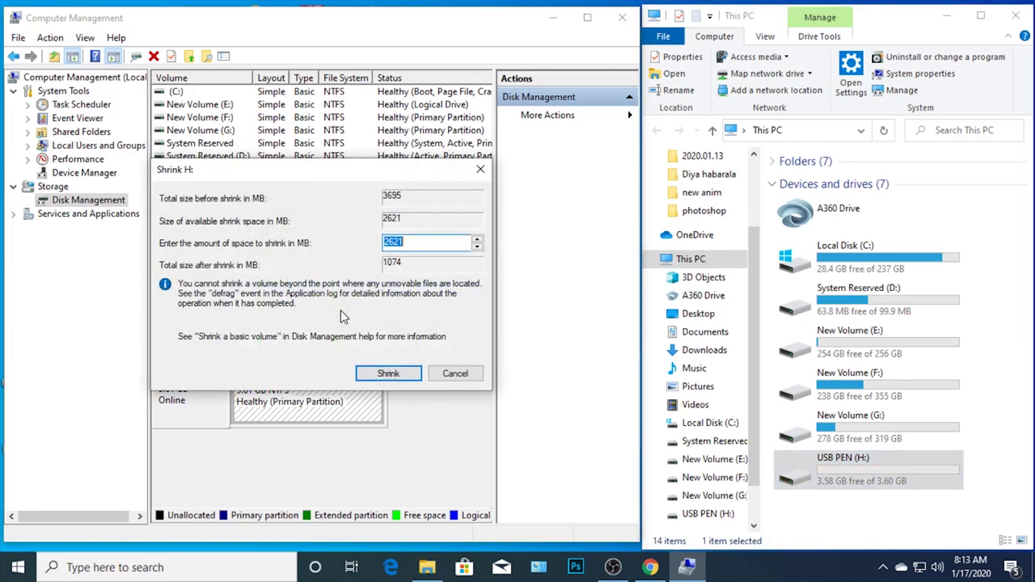
pyautogui.moveTo(379, 171); pyautogui.dragTo(381, 120)
pyautogui.click(428, 198)
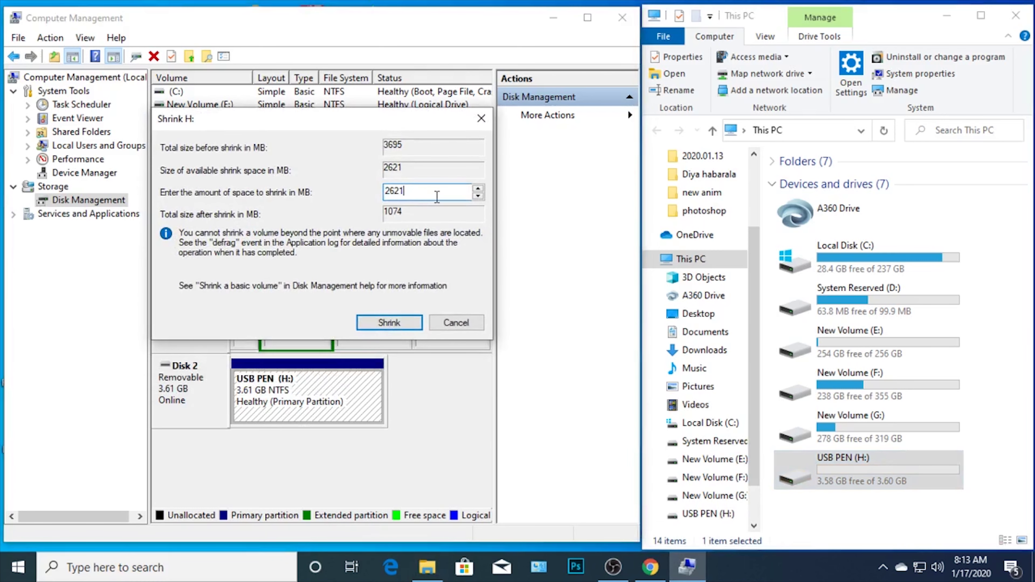
pyautogui.moveTo(437, 197); pyautogui.dragTo(367, 195)
# Open Calculator and add 8 to 1024 to work out the shrink amount in MB
pyautogui.click(174, 566)
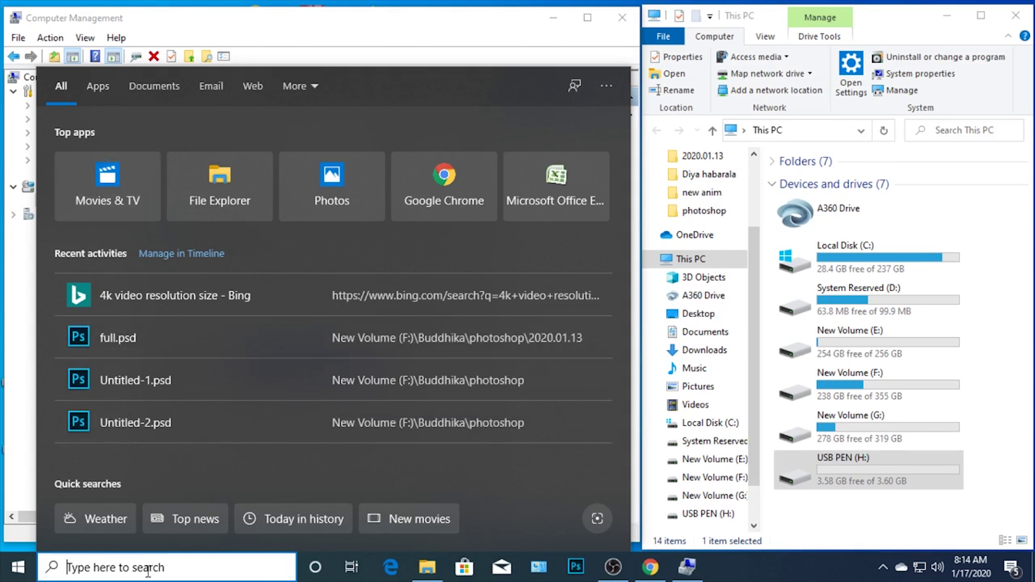
pyautogui.write('cal')
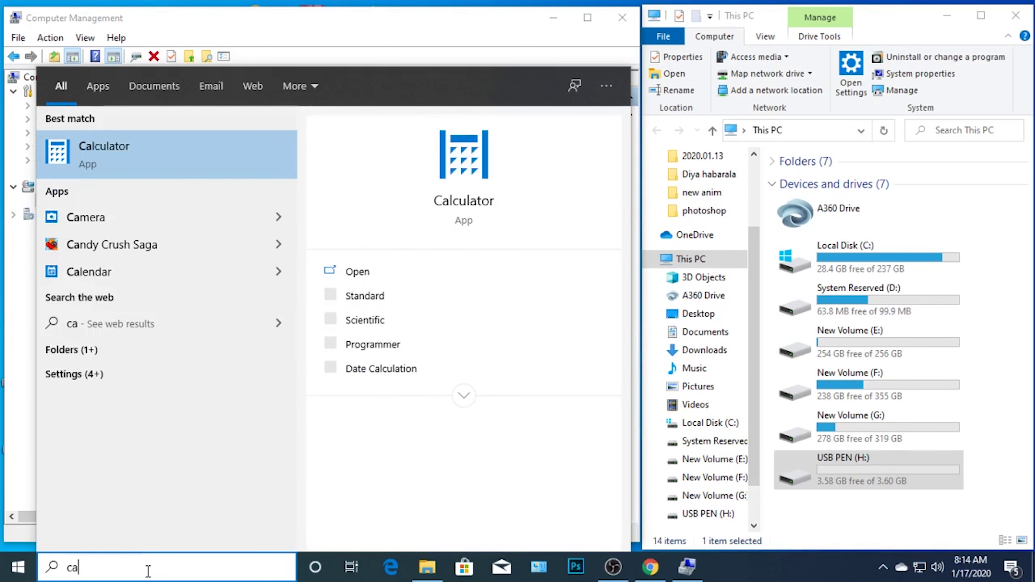
pyautogui.click(117, 150)
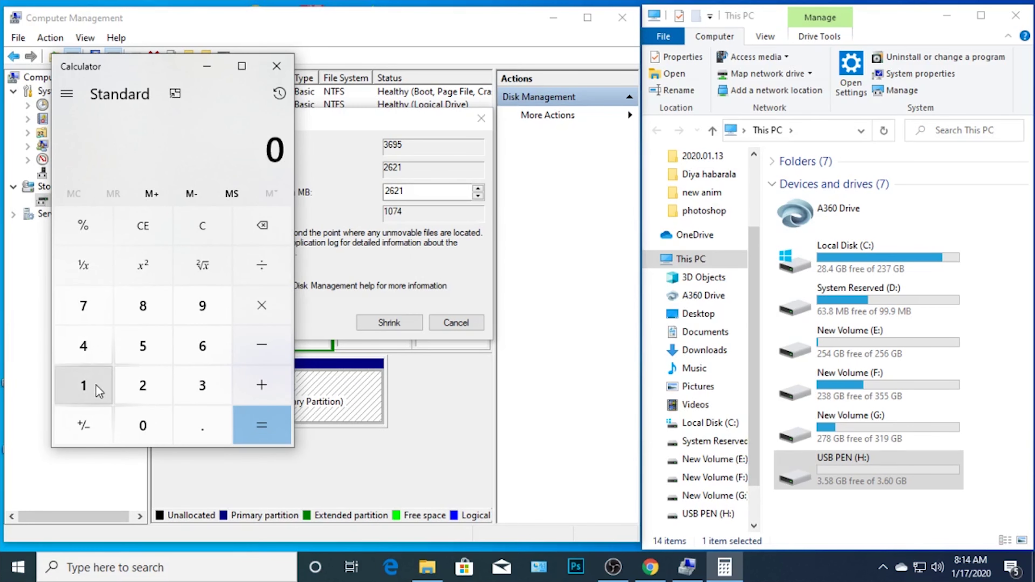
pyautogui.click(99, 391)
pyautogui.click(141, 420)
pyautogui.click(142, 389)
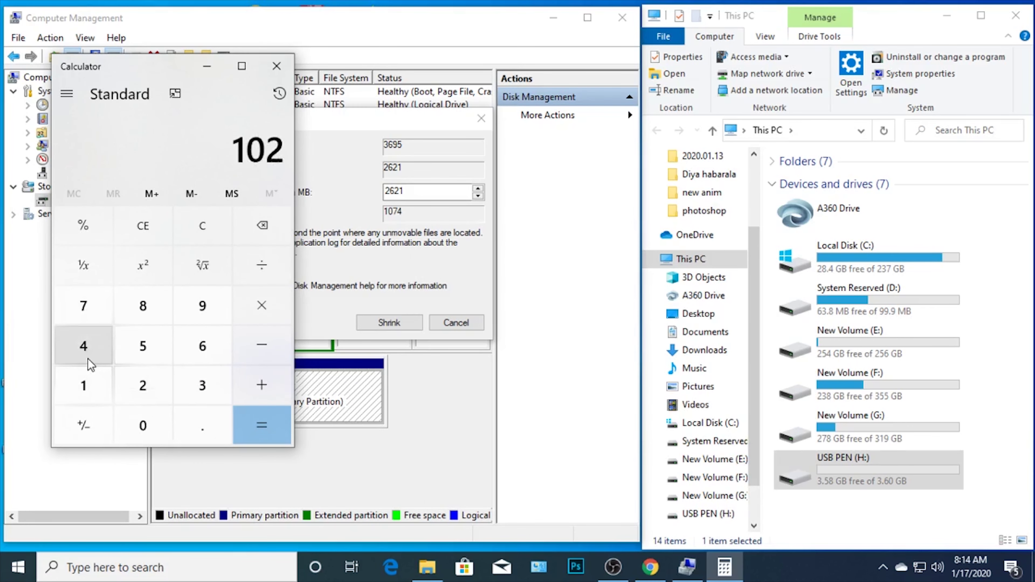
pyautogui.click(85, 346)
pyautogui.click(250, 390)
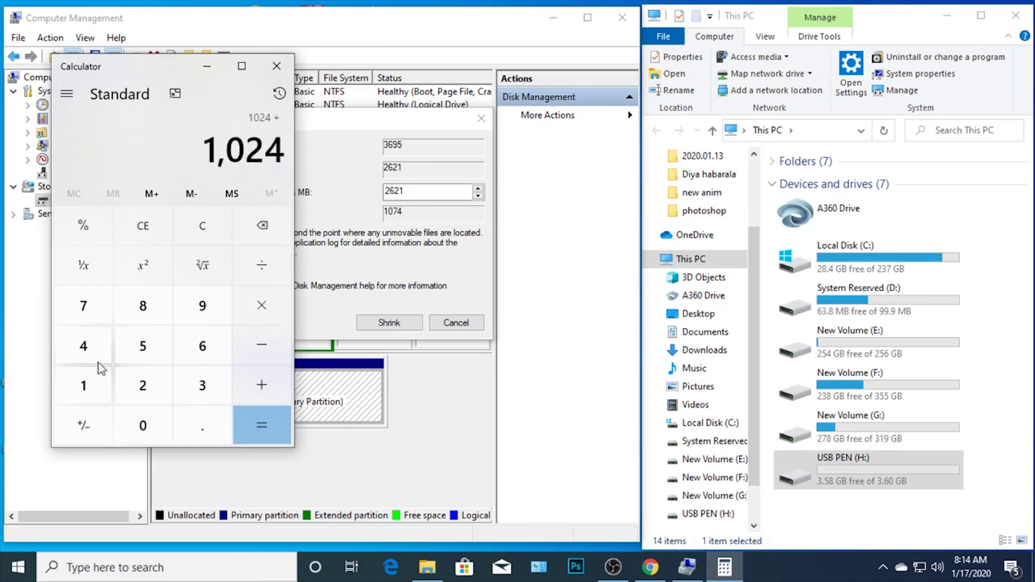
pyautogui.click(145, 307)
pyautogui.click(264, 410)
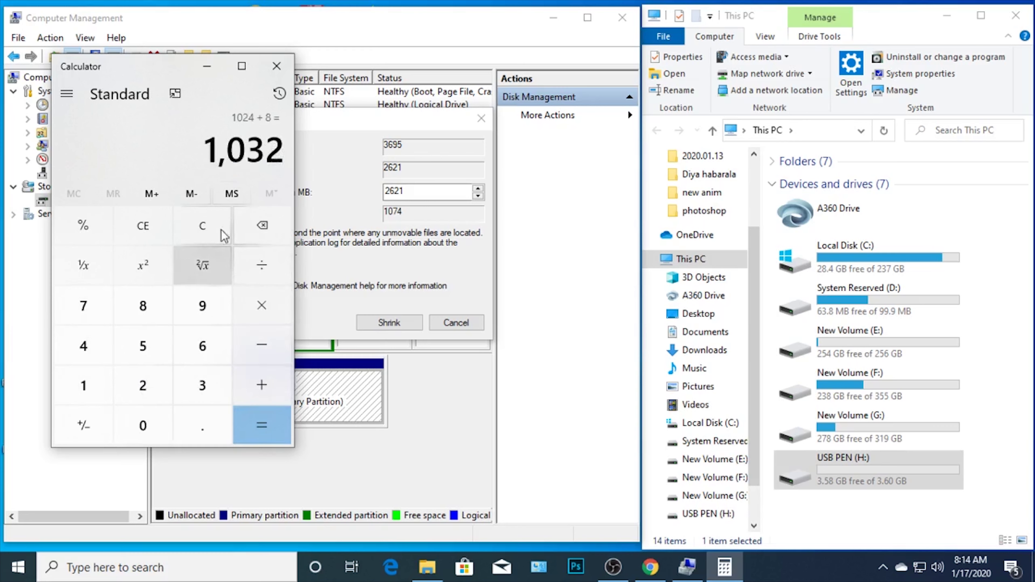
# Try to paste the calculated sum from Calculator as the amount of space to shrink
pyautogui.moveTo(208, 155); pyautogui.dragTo(286, 157)
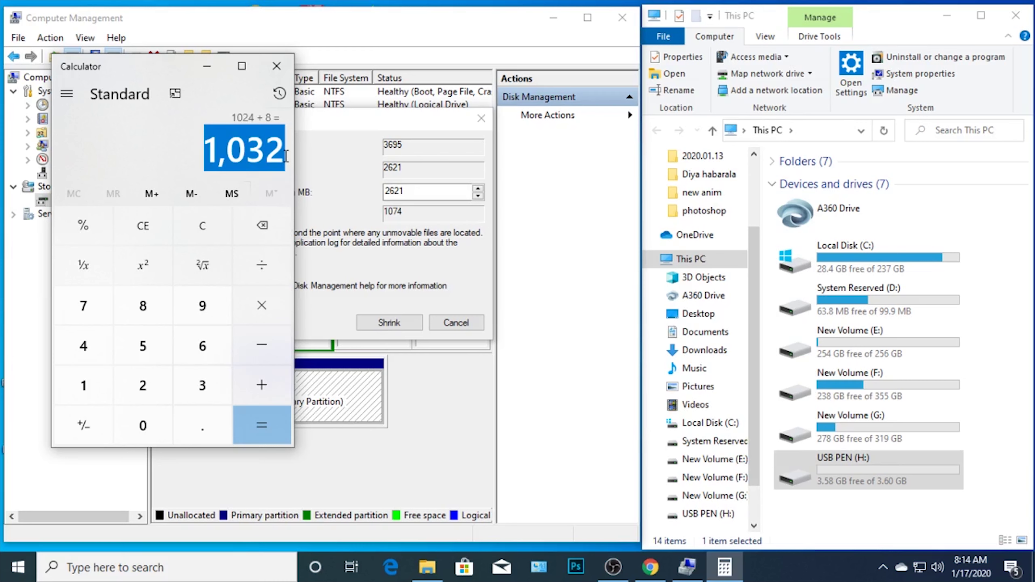
pyautogui.click(353, 200)
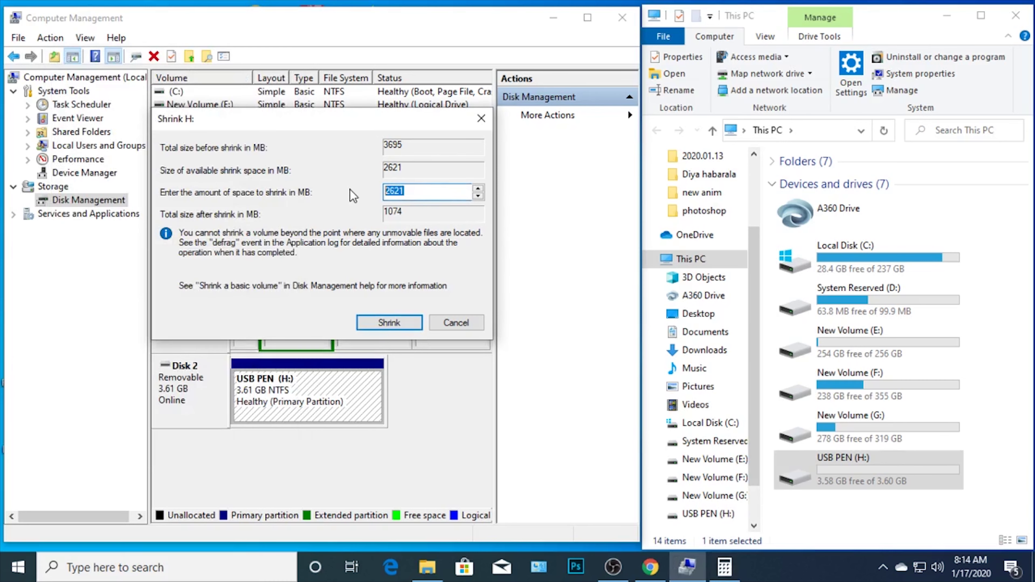
pyautogui.hotkey('ctrl', 'v')
# Shrink the USB PEN (H:) volume by 1032 MB and select the unallocated space on Disk 2
pyautogui.click(432, 194)
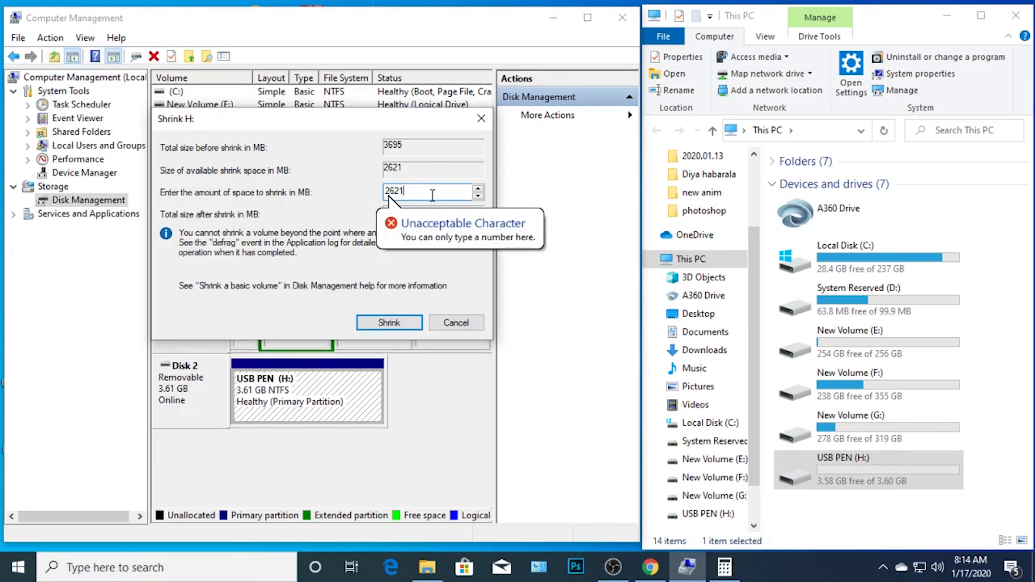
pyautogui.press('BackSpace')
pyautogui.press('BackSpace')
pyautogui.press('BackSpace')
pyautogui.press('BackSpace')
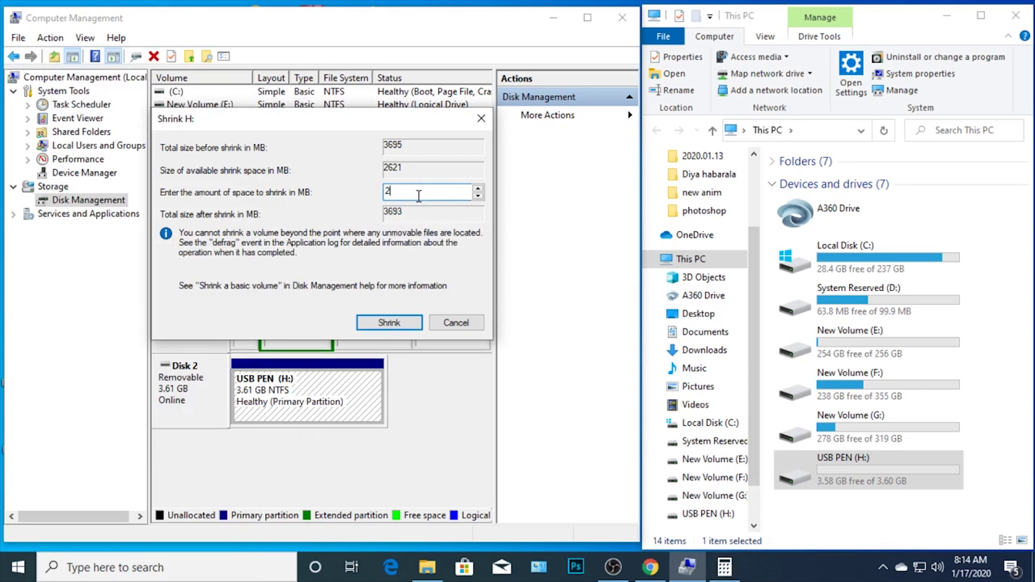
pyautogui.write('1032')
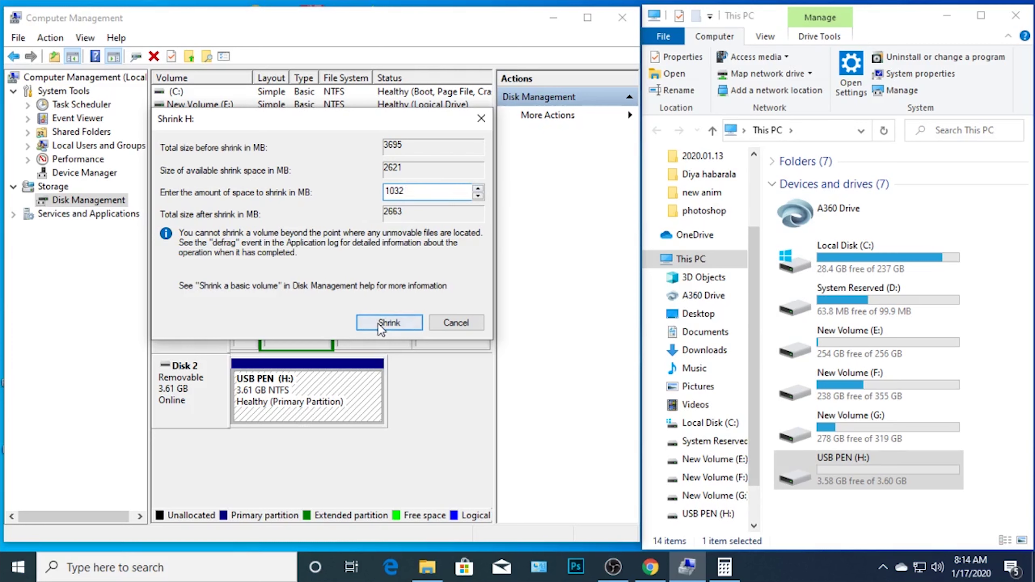
pyautogui.click(387, 323)
pyautogui.click(349, 420)
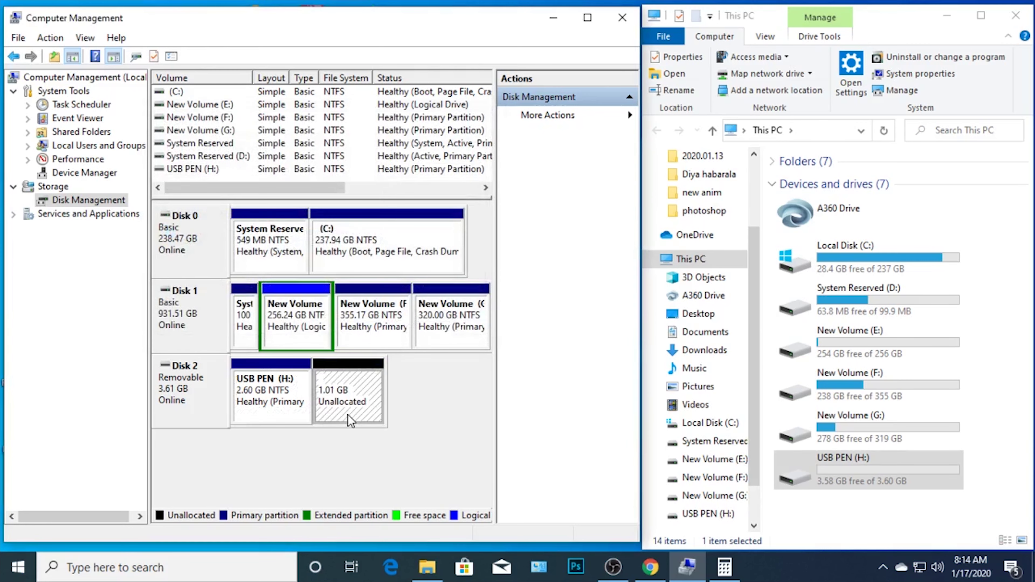
# Refresh the drive list in This PC and select USB PEN (H:) to check its capacity
pyautogui.click(849, 477)
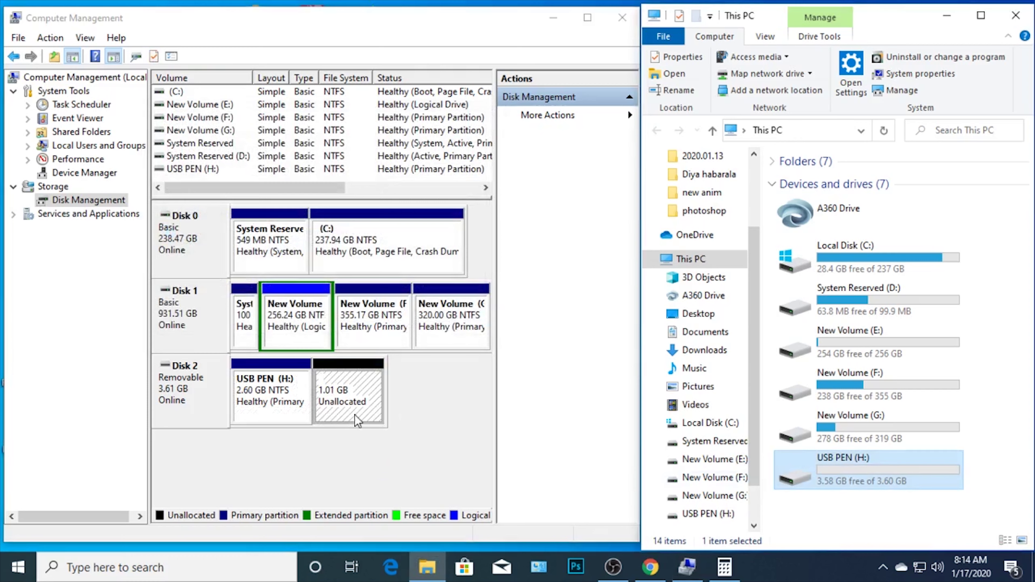
pyautogui.click(321, 401)
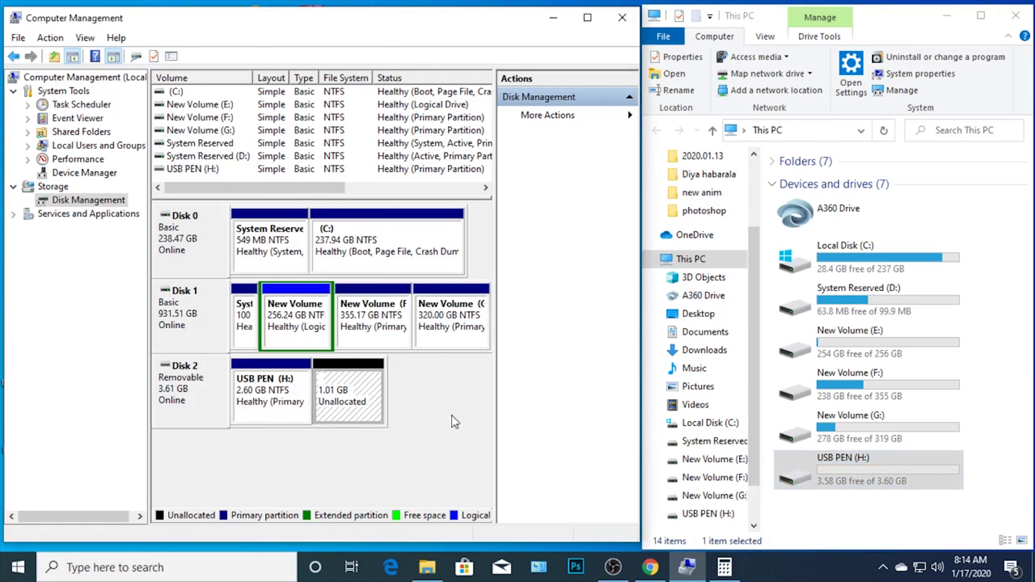
pyautogui.click(850, 485)
pyautogui.rightClick(839, 510)
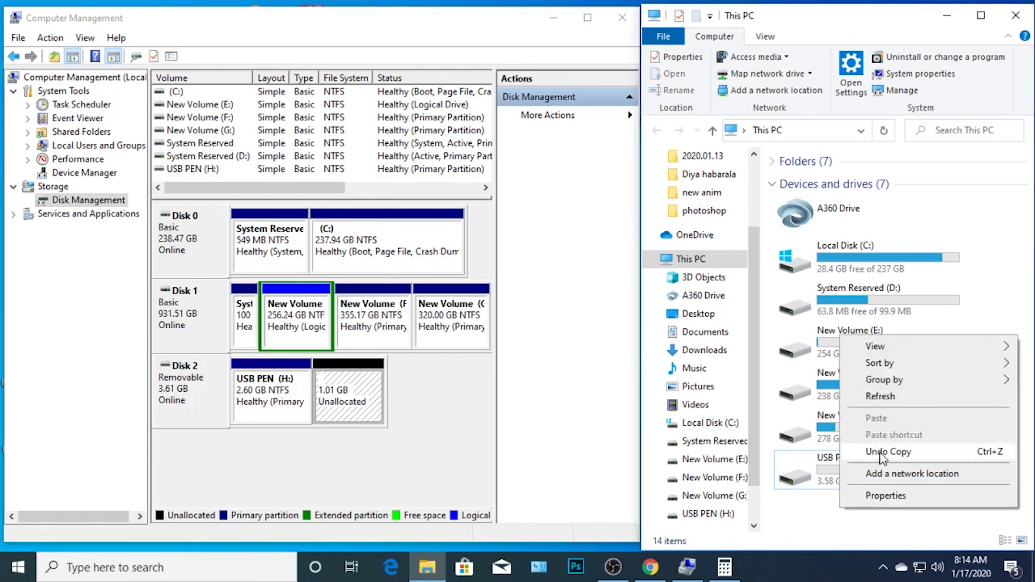
pyautogui.click(880, 398)
pyautogui.click(827, 487)
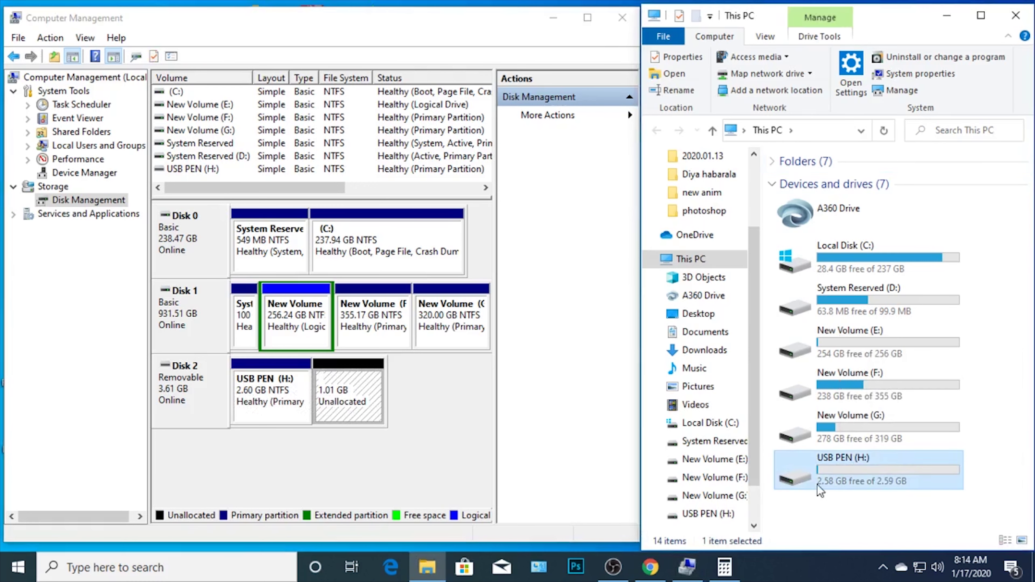
# Start a new simple volume in Disk 2's unallocated space, with a size of 1032 MB and drive letter I
pyautogui.rightClick(342, 413)
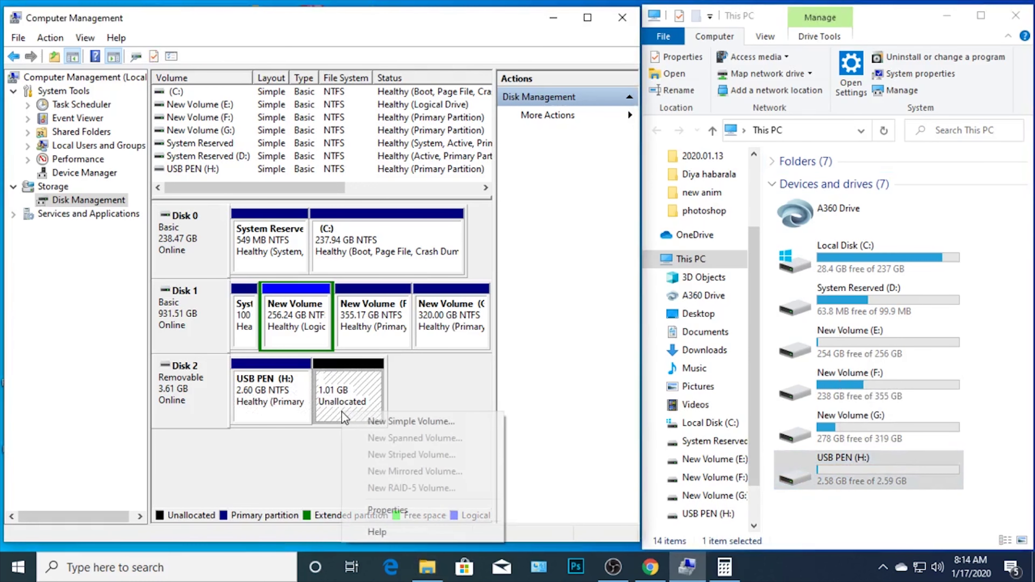
pyautogui.click(314, 438)
pyautogui.click(335, 411)
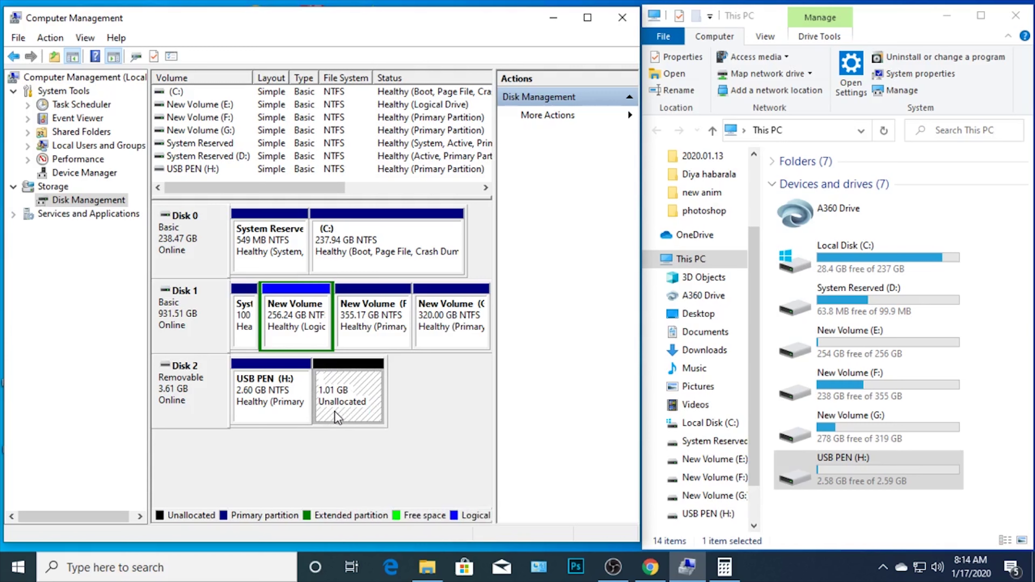
pyautogui.rightClick(341, 410)
pyautogui.click(402, 422)
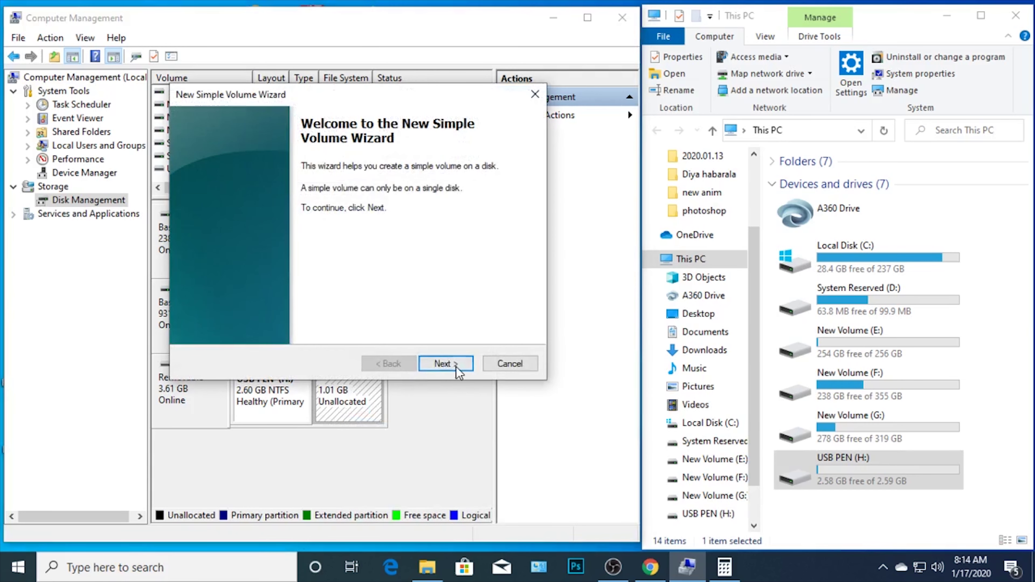
pyautogui.click(455, 367)
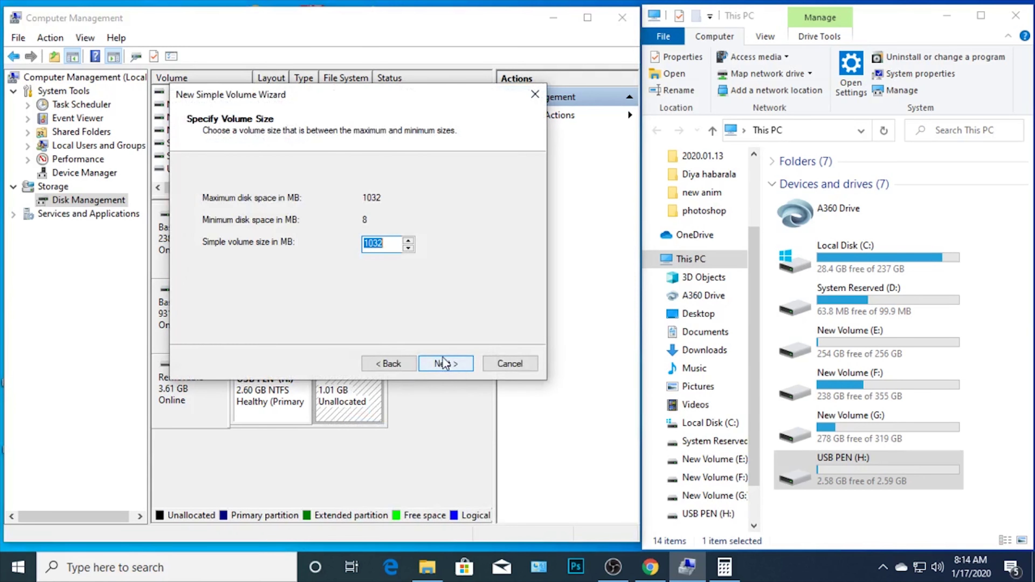
pyautogui.click(444, 362)
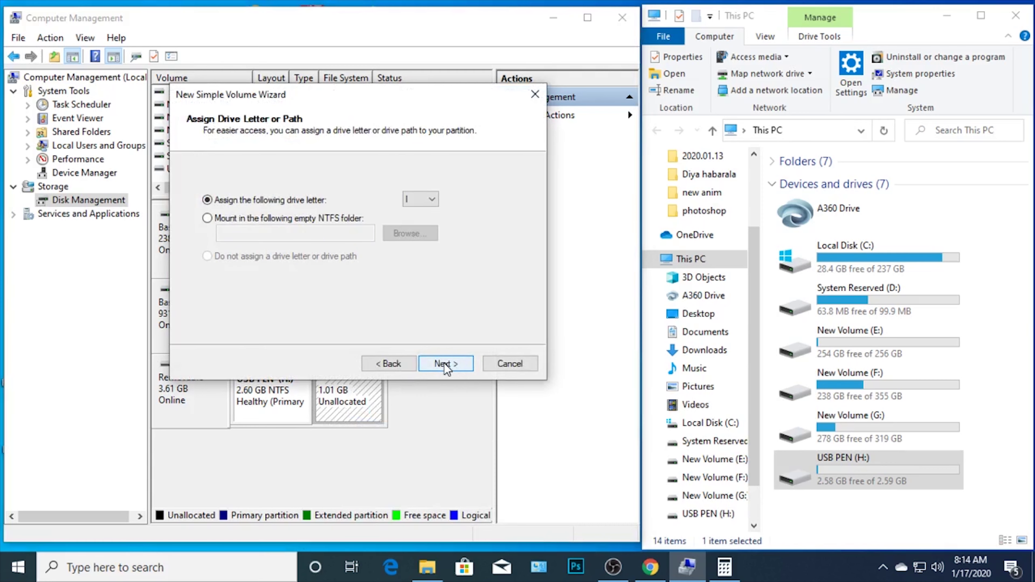
pyautogui.click(444, 364)
# Label the new volume "Hidden usb", choose NTFS with quick format, and finish creating it
pyautogui.moveTo(393, 274); pyautogui.dragTo(302, 281)
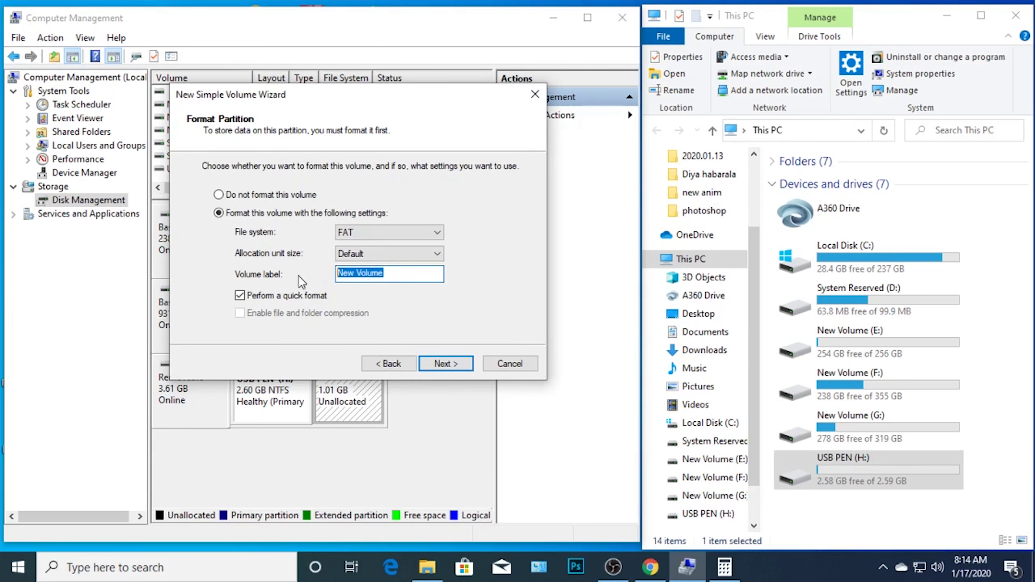
pyautogui.write('Hidden usb')
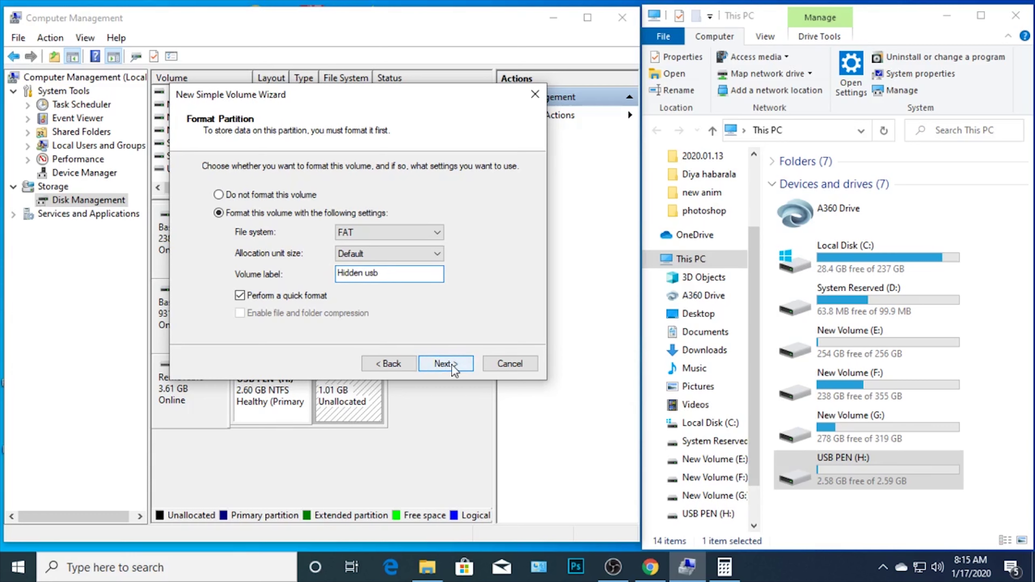
pyautogui.click(391, 232)
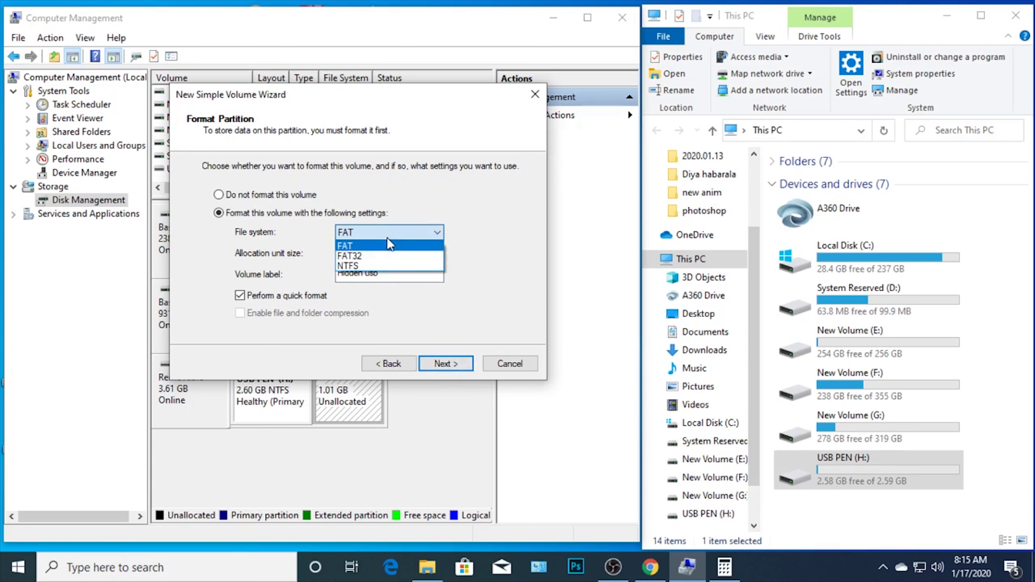
pyautogui.click(375, 264)
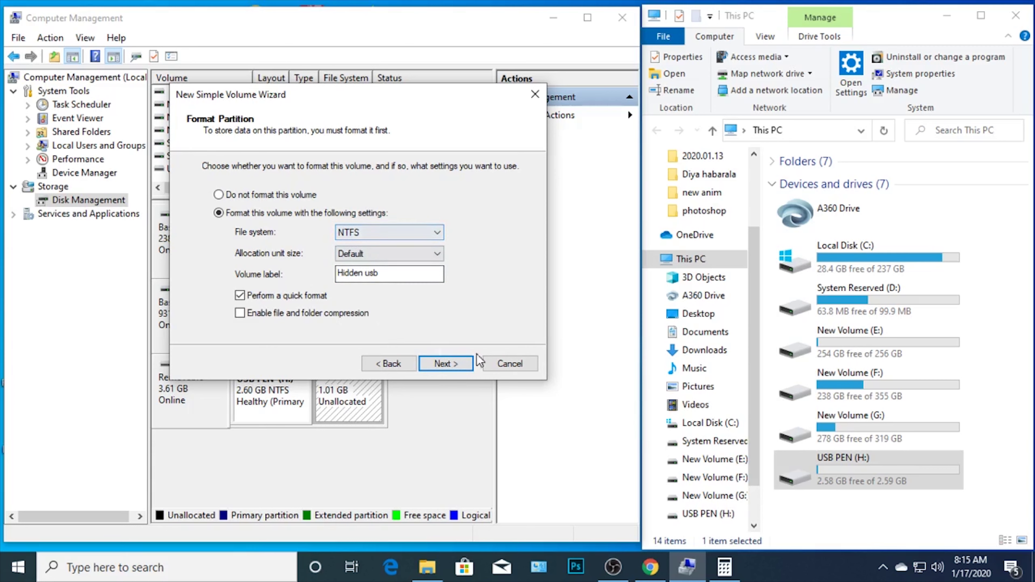
pyautogui.click(444, 365)
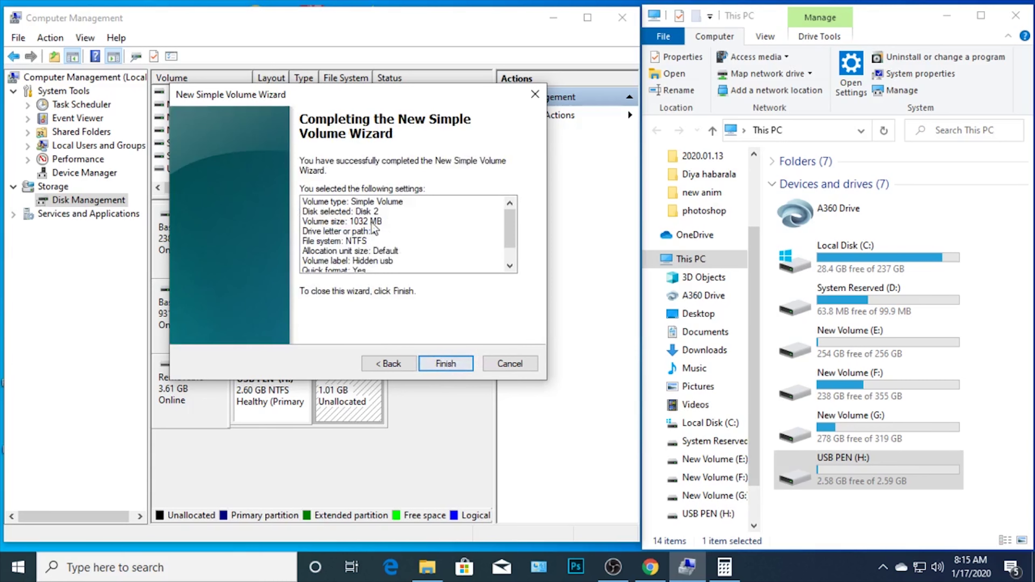
pyautogui.moveTo(510, 234); pyautogui.dragTo(511, 261)
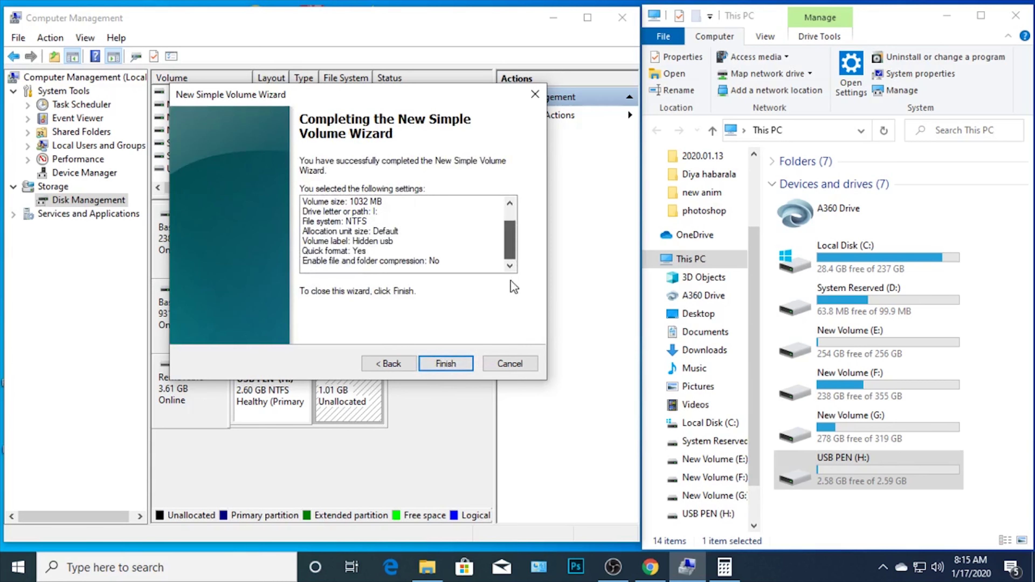
pyautogui.click(441, 359)
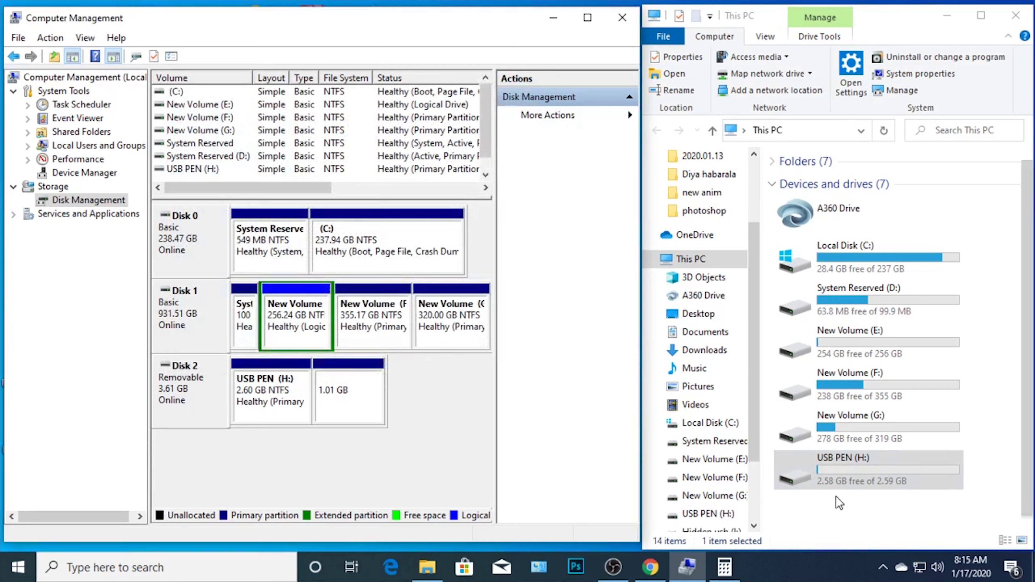
# Examine the USB PEN (H:) and Hidden usb (I:) partitions in This PC and Disk Management
pyautogui.click(1010, 486)
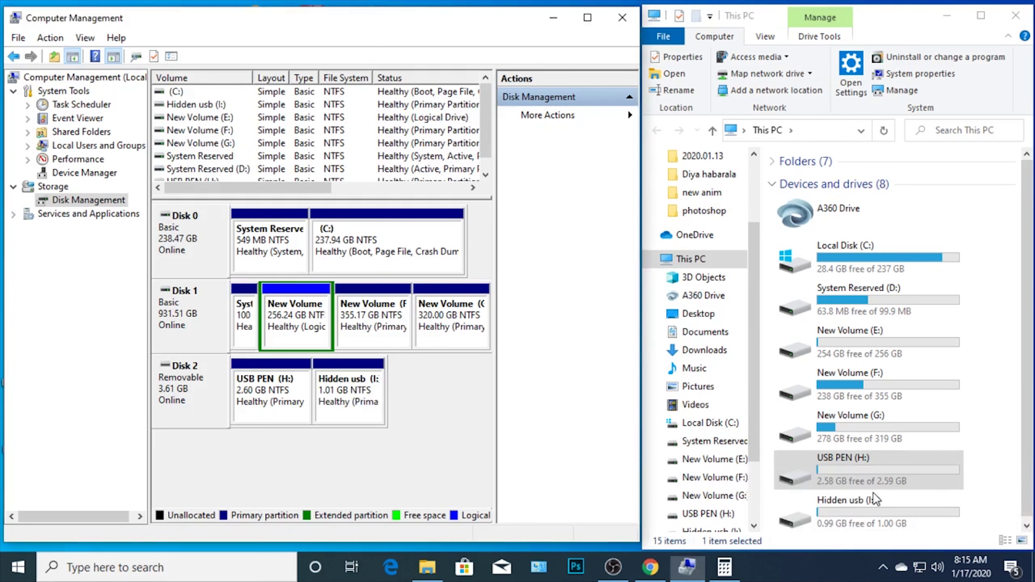
pyautogui.click(844, 481)
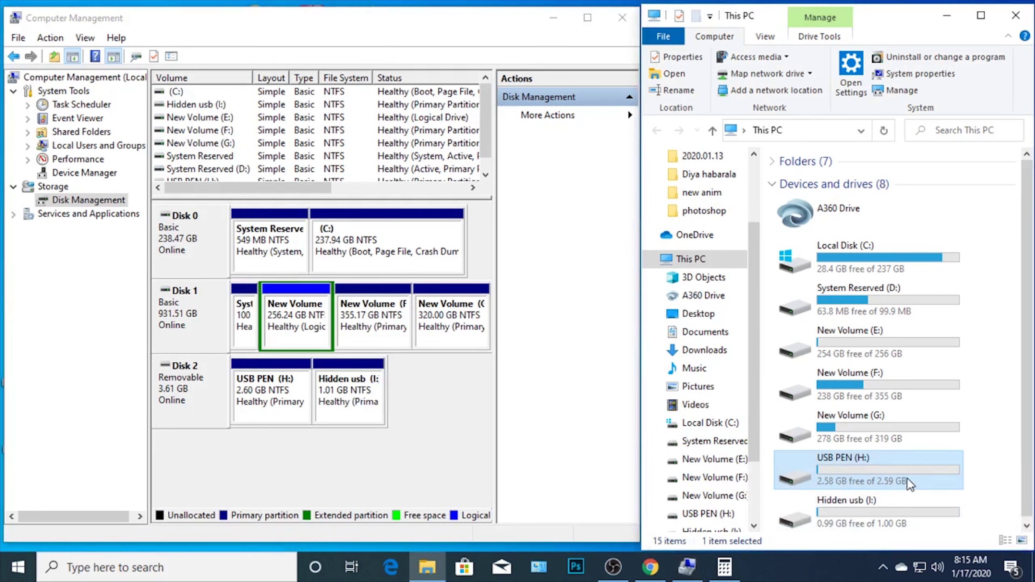
pyautogui.click(837, 507)
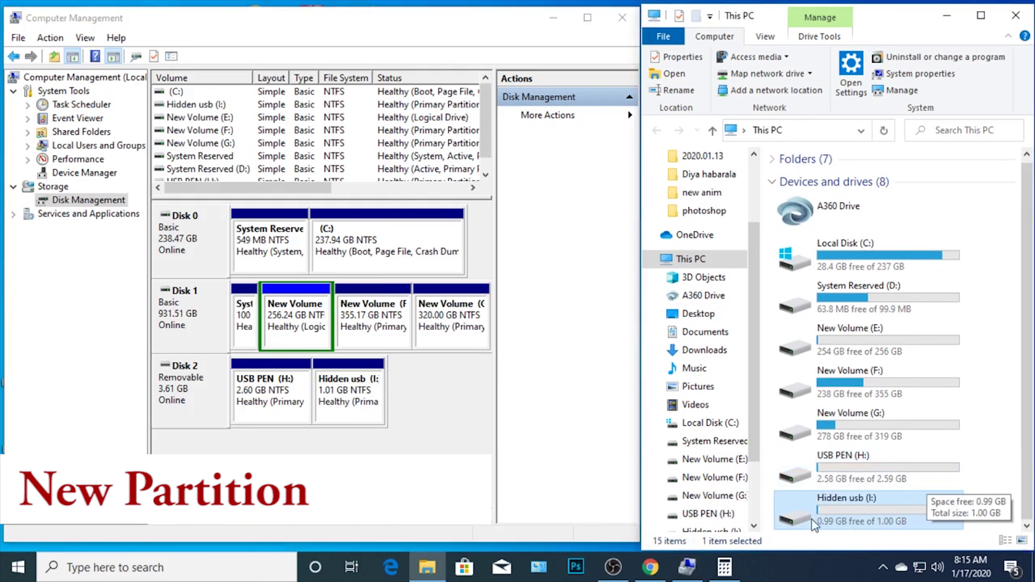
pyautogui.click(394, 401)
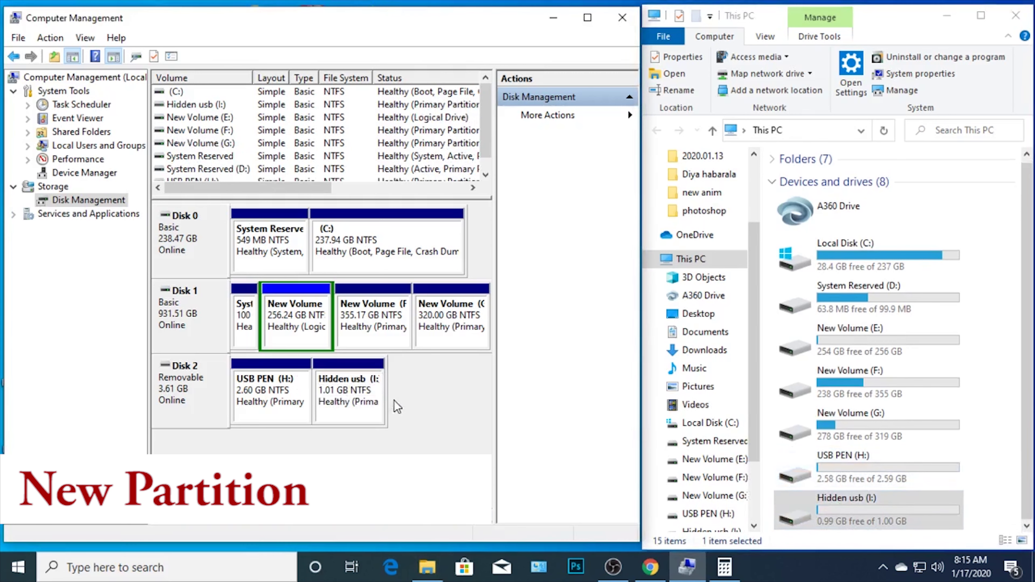
pyautogui.click(382, 397)
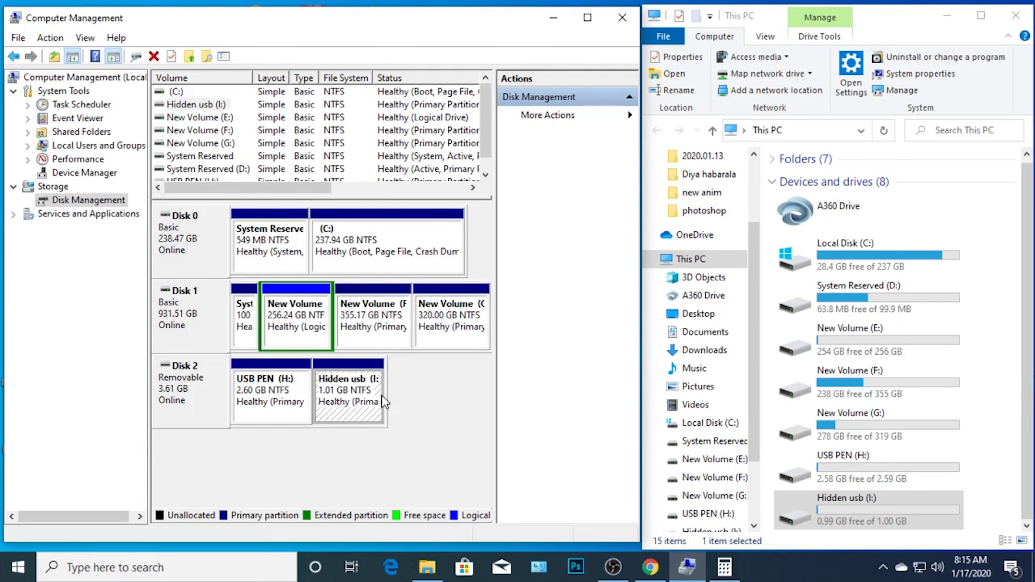
pyautogui.click(829, 515)
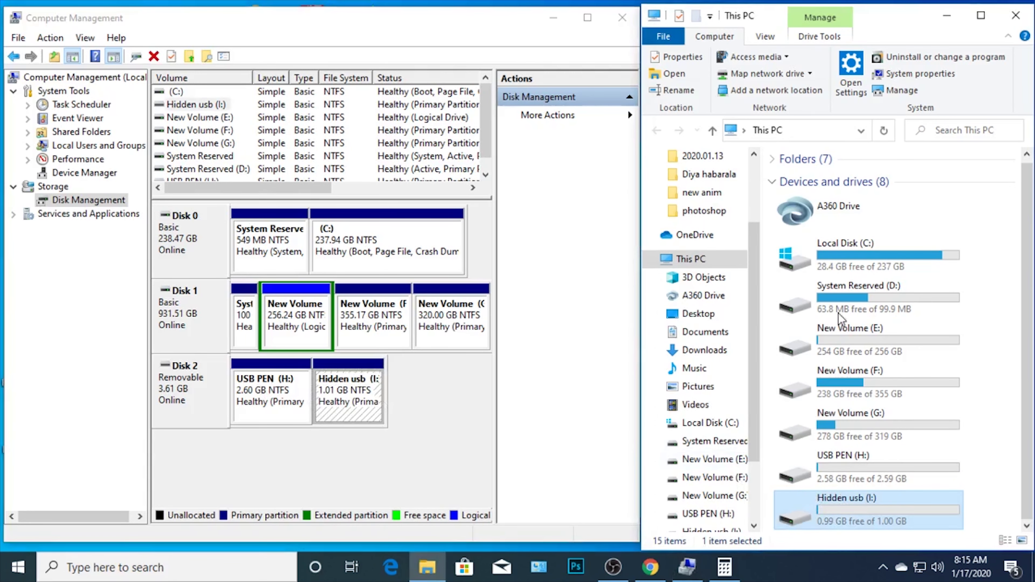
# Inspect the contents of Hidden usb (I:) in a maximized window, then return to This PC and restore the window size
pyautogui.doubleClick(902, 22)
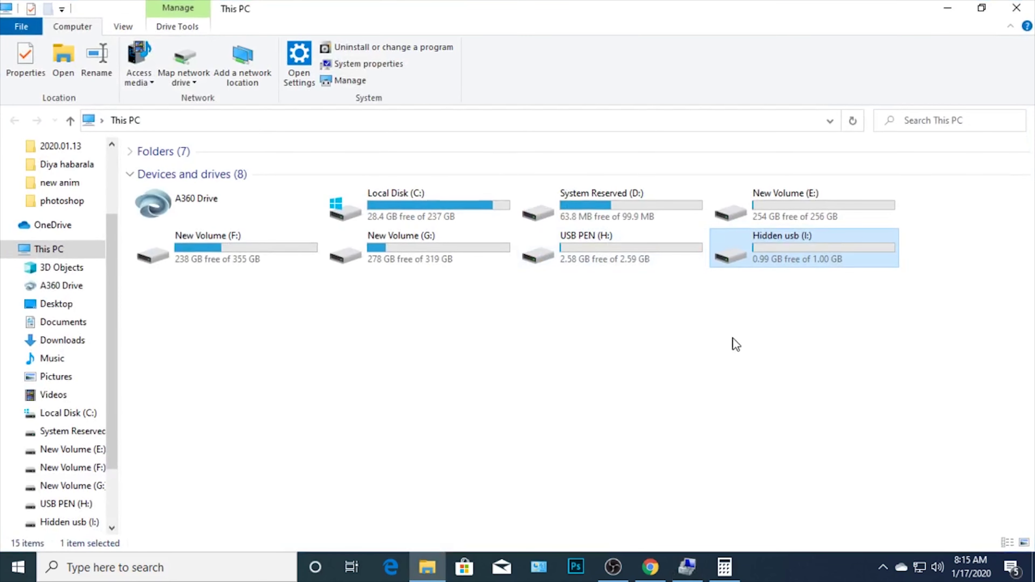
pyautogui.click(781, 281)
pyautogui.doubleClick(779, 262)
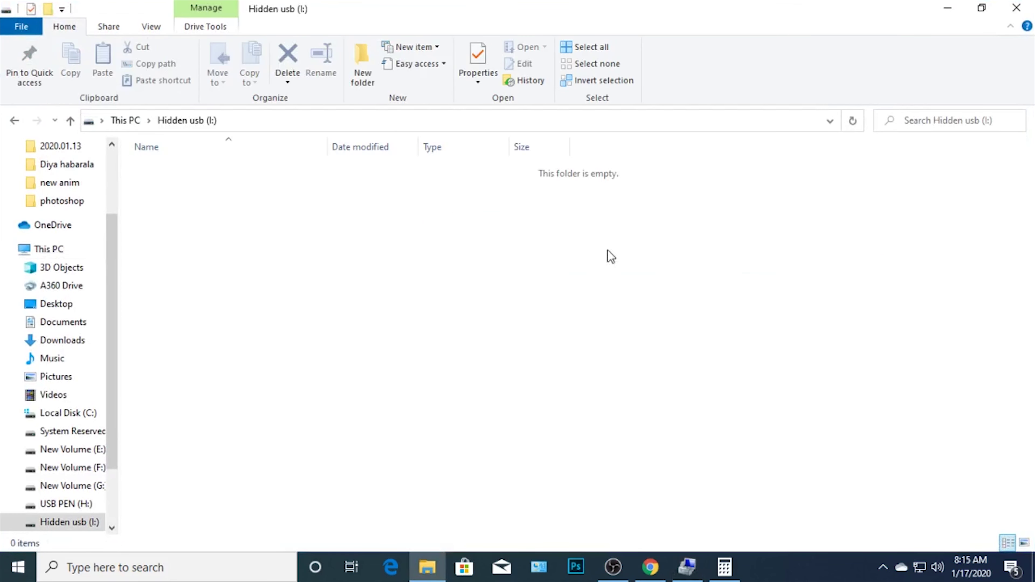
pyautogui.click(72, 122)
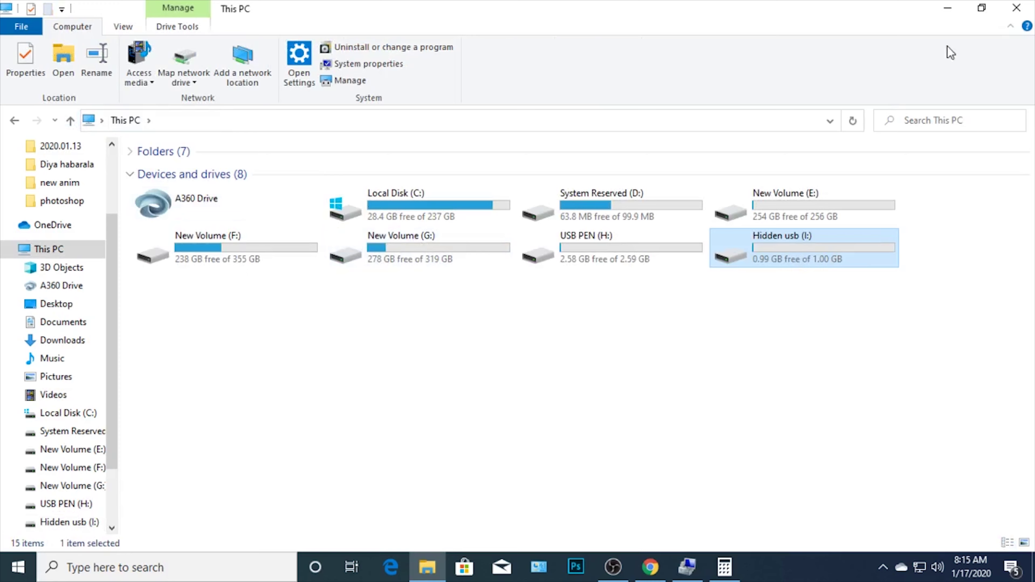
pyautogui.click(982, 8)
pyautogui.click(571, 337)
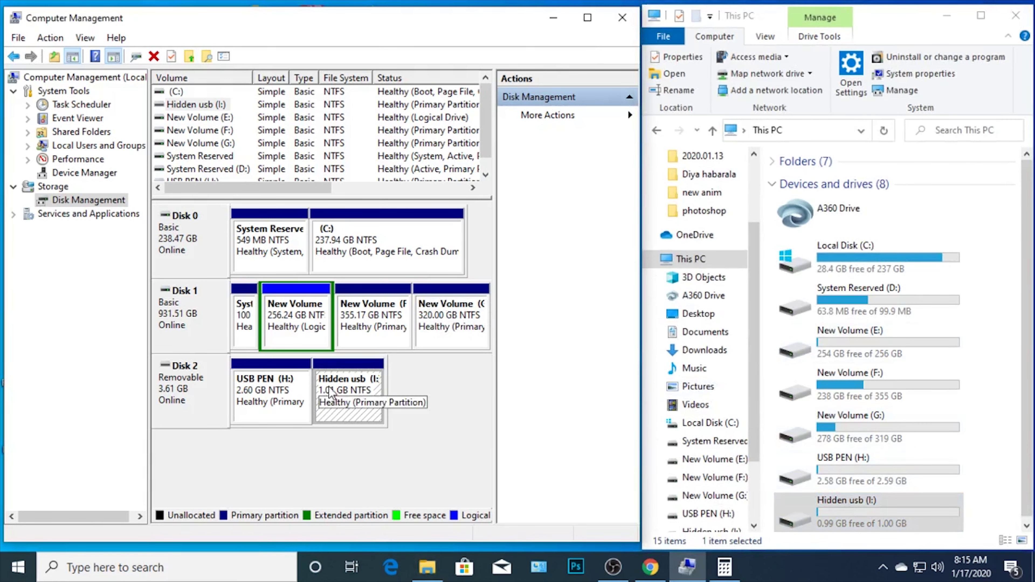
# Open the drive letter and paths settings for Hidden usb (I:) and select its drive letter I:
pyautogui.rightClick(337, 404)
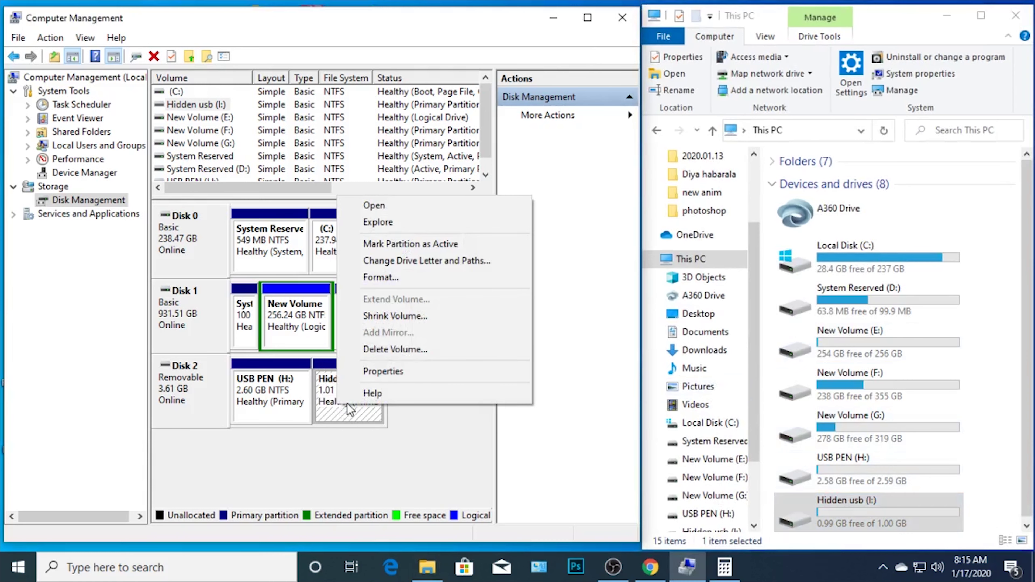
pyautogui.click(410, 426)
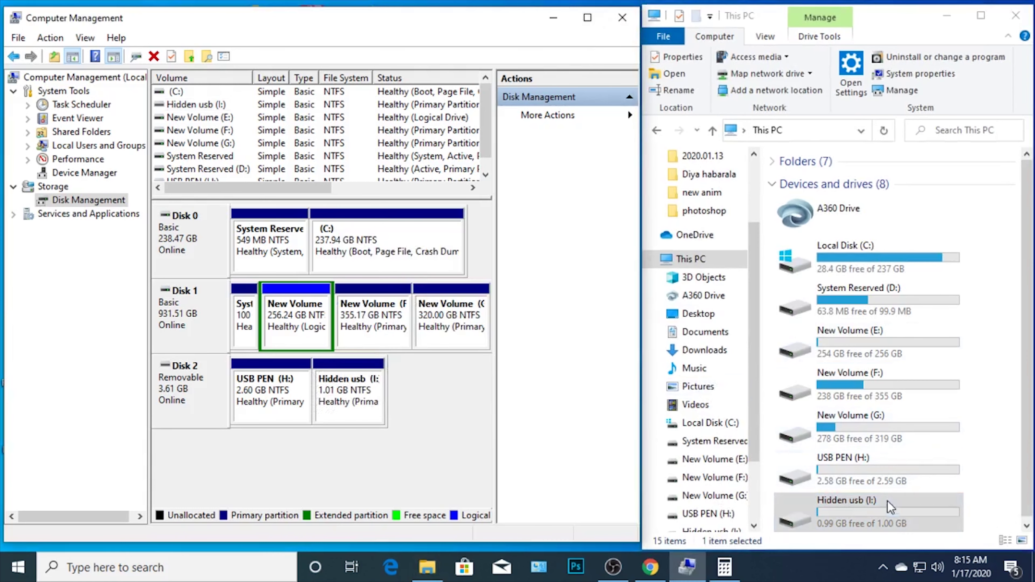
pyautogui.click(876, 504)
pyautogui.rightClick(347, 409)
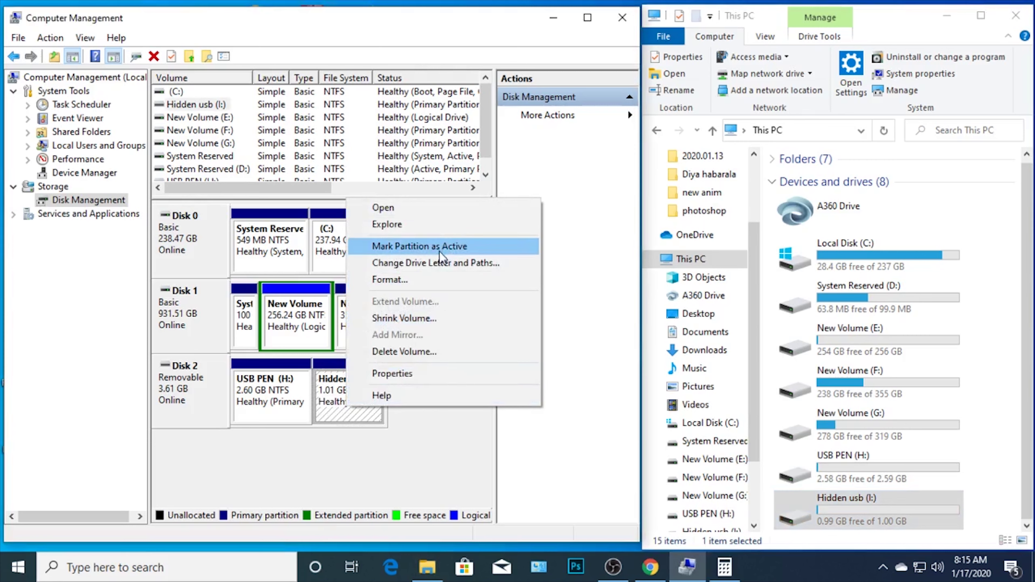
pyautogui.click(434, 268)
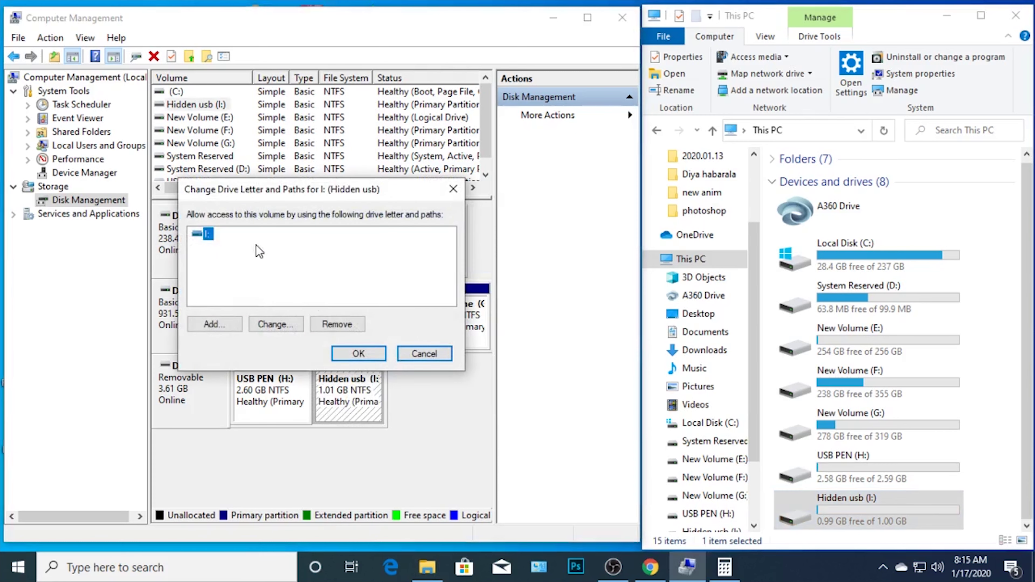
pyautogui.click(214, 237)
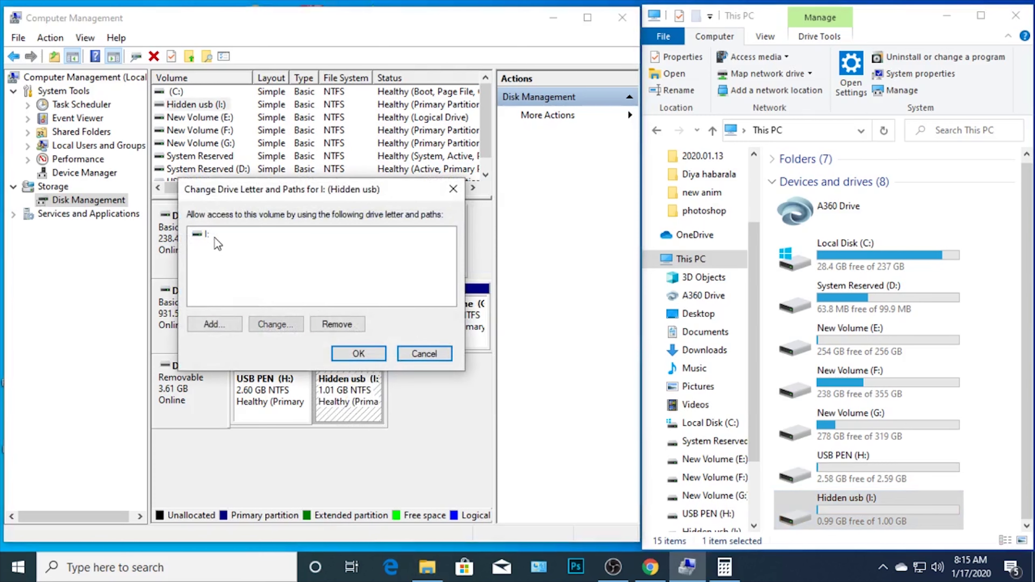
pyautogui.click(199, 240)
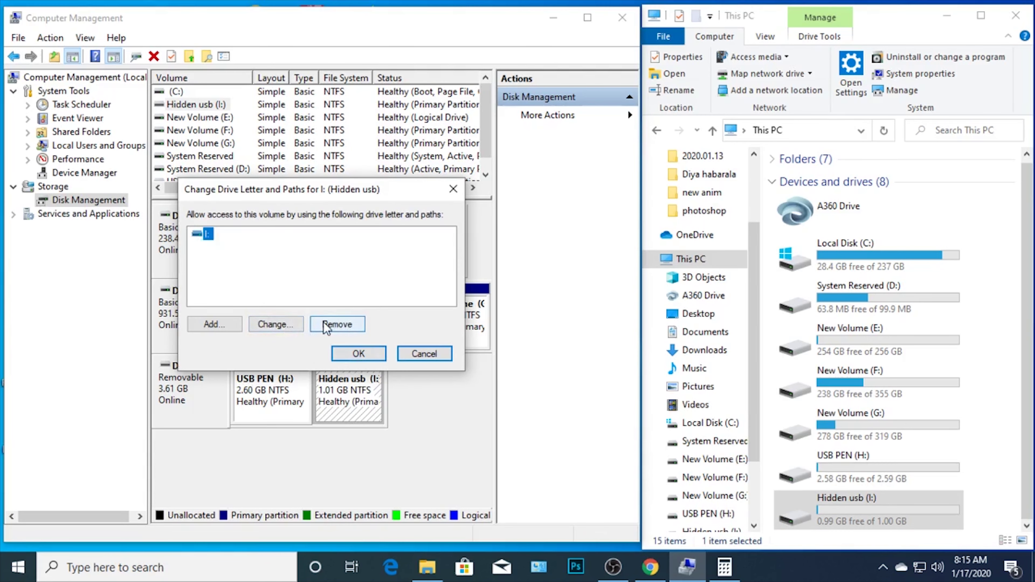
# Move the This PC window slightly lower and extend its height with the Hidden usb (I:) drive in view
pyautogui.click(868, 498)
pyautogui.moveTo(900, 6); pyautogui.dragTo(881, 35)
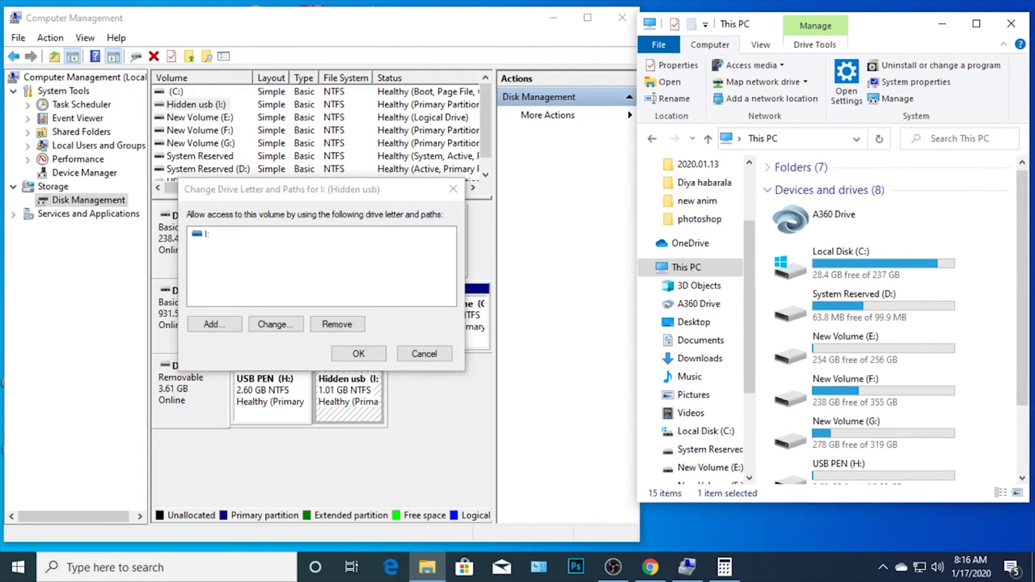
pyautogui.scroll(-2, 1021, 261)
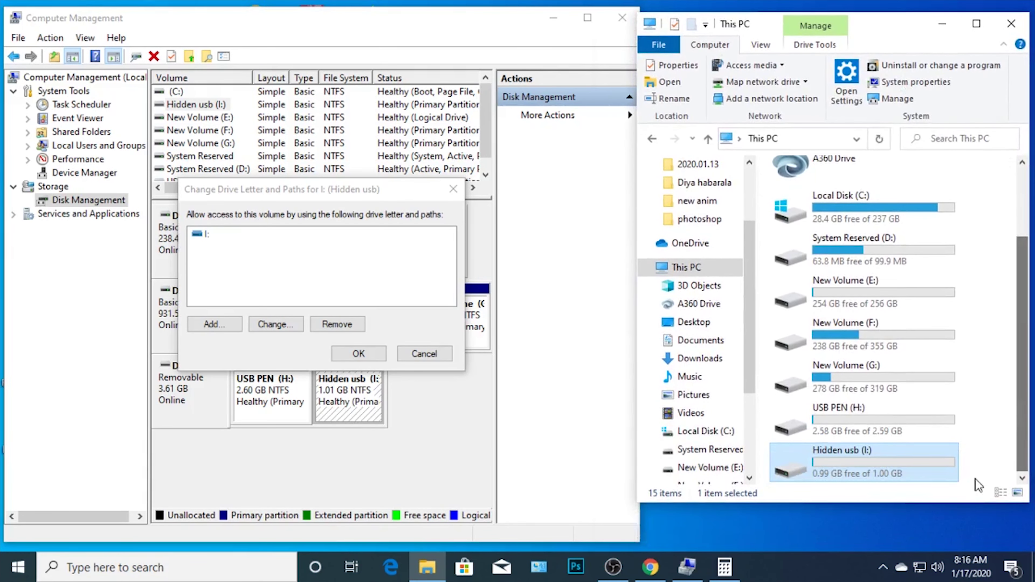
pyautogui.moveTo(960, 505); pyautogui.dragTo(960, 540)
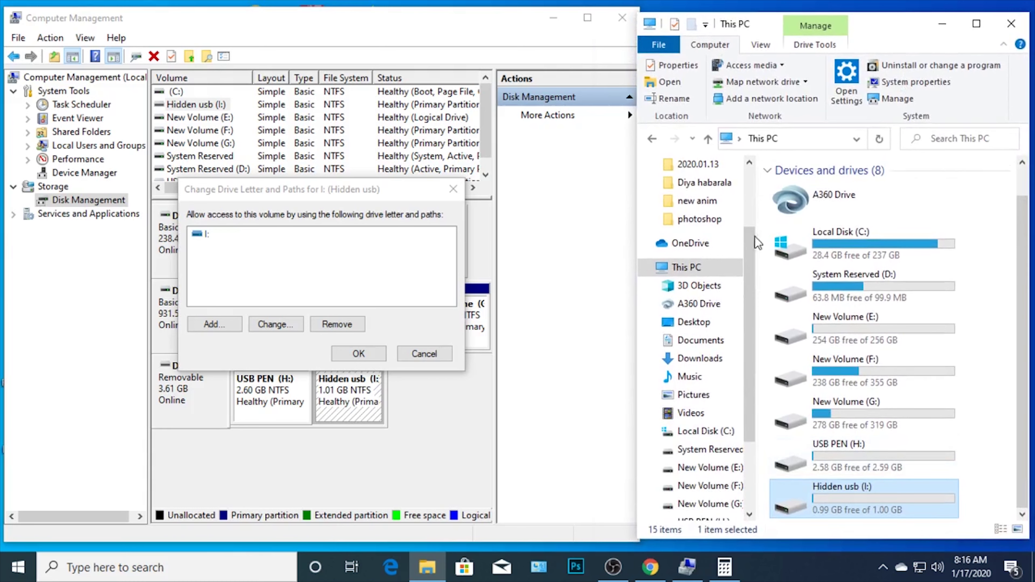
# Remove drive letter I: from the Hidden usb partition and accept the removal
pyautogui.moveTo(750, 245); pyautogui.dragTo(750, 303)
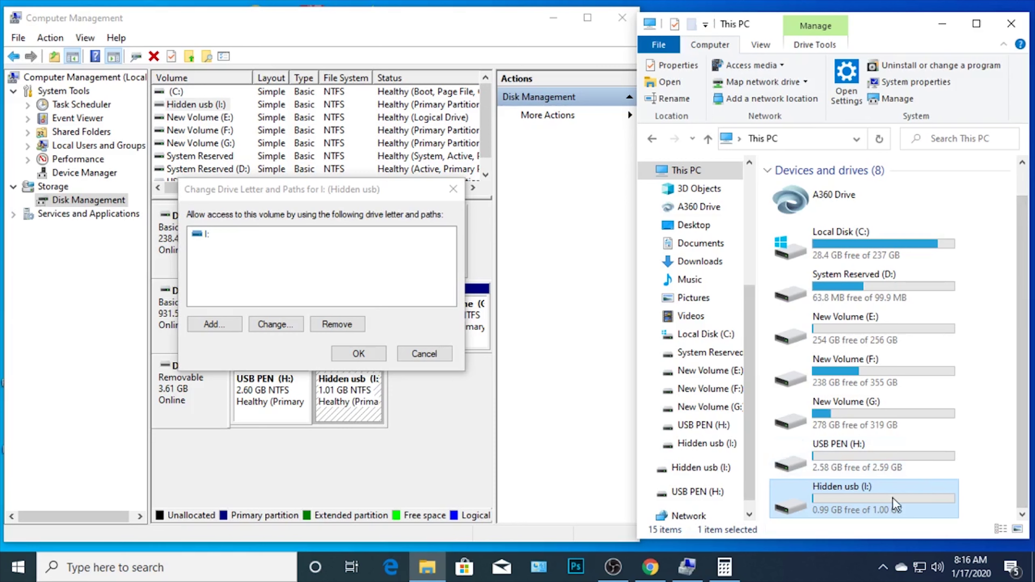
pyautogui.click(324, 327)
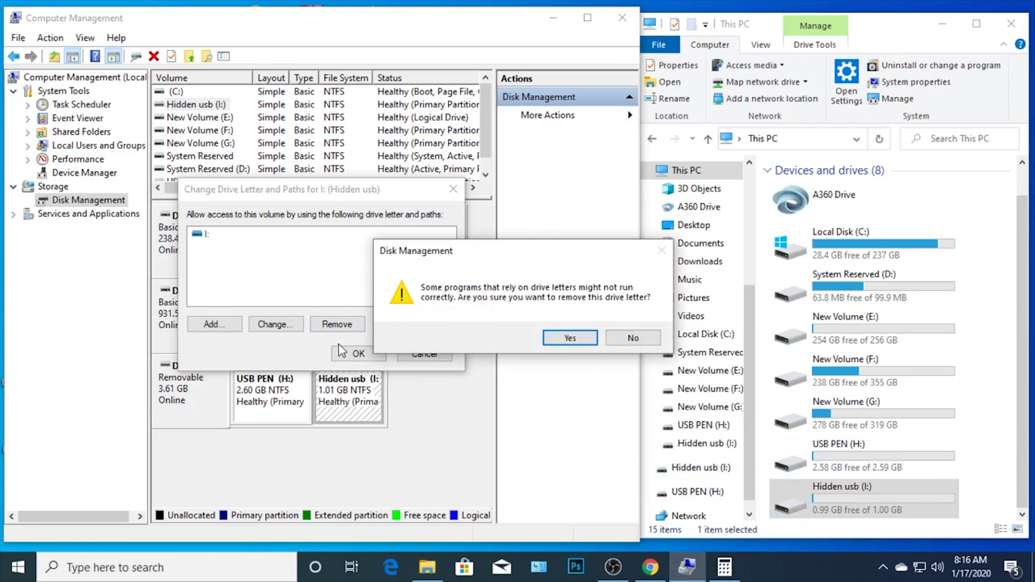
pyautogui.click(568, 338)
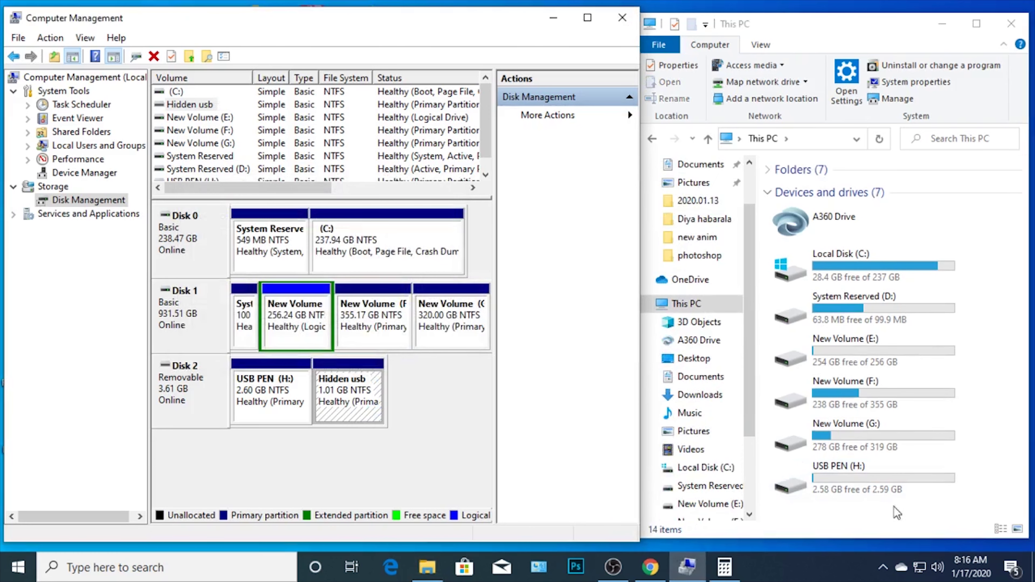
# Refresh This PC and check the drives list for the pen drive's partitions
pyautogui.click(896, 494)
pyautogui.rightClick(872, 517)
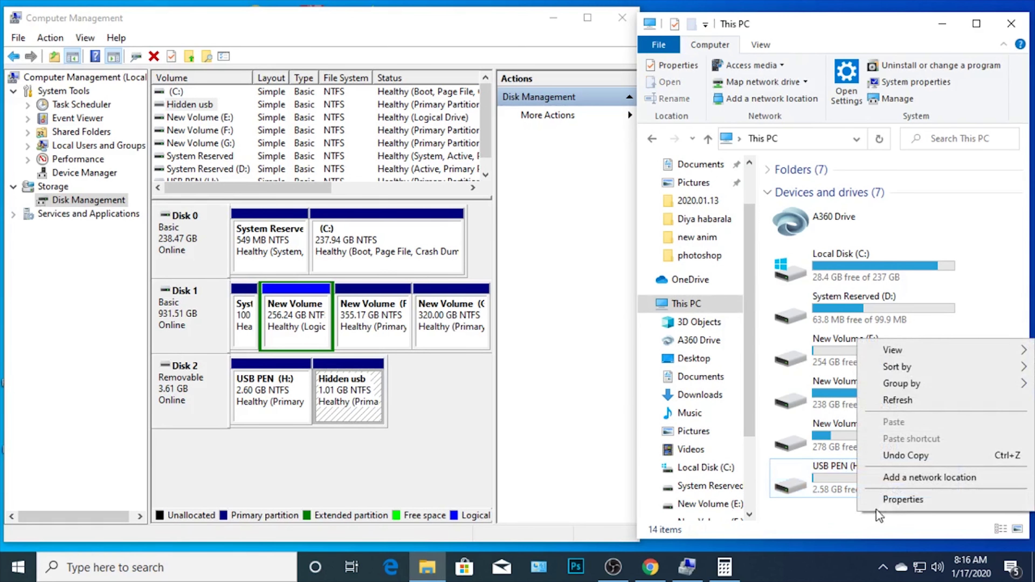
pyautogui.click(896, 399)
pyautogui.click(875, 486)
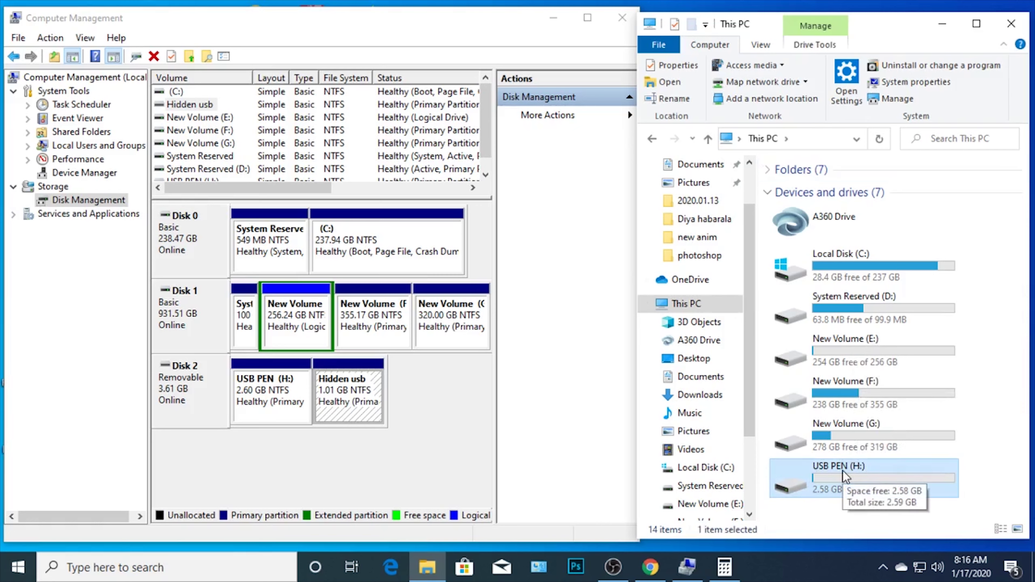
# Assign drive letter I to the Hidden usb partition on Disk 2 through its drive letter and paths settings
pyautogui.rightClick(320, 382)
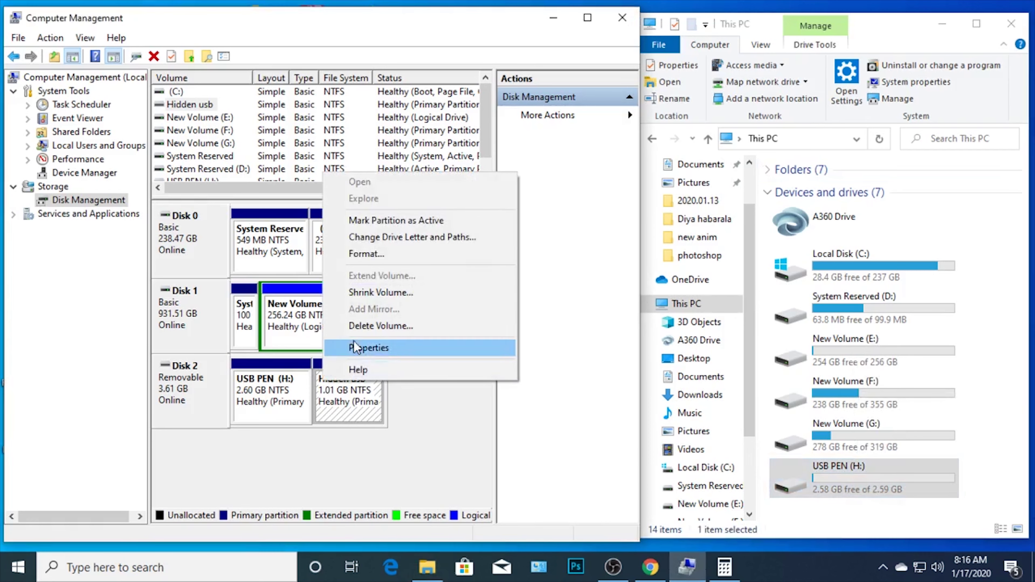
pyautogui.click(399, 240)
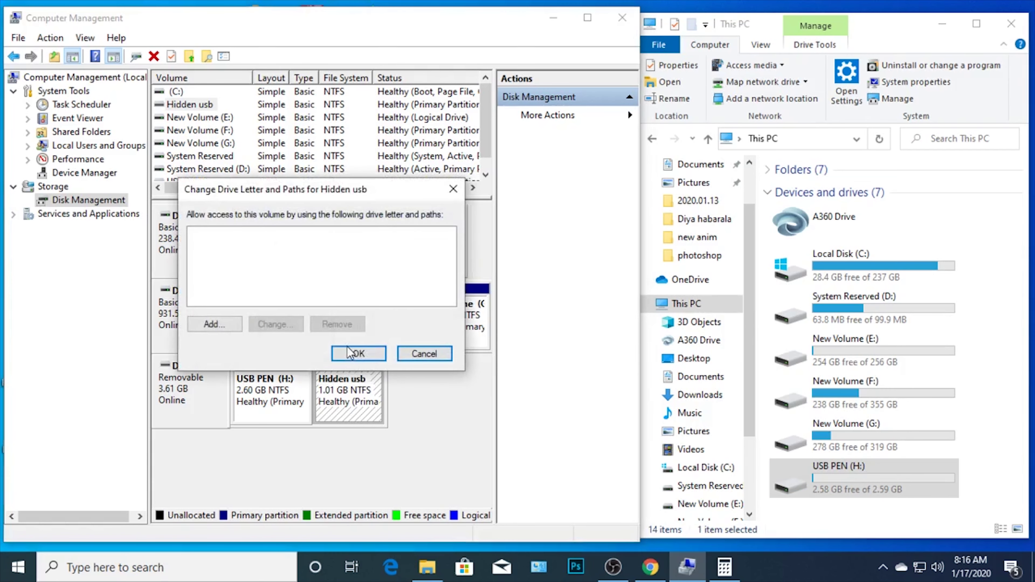
pyautogui.click(216, 324)
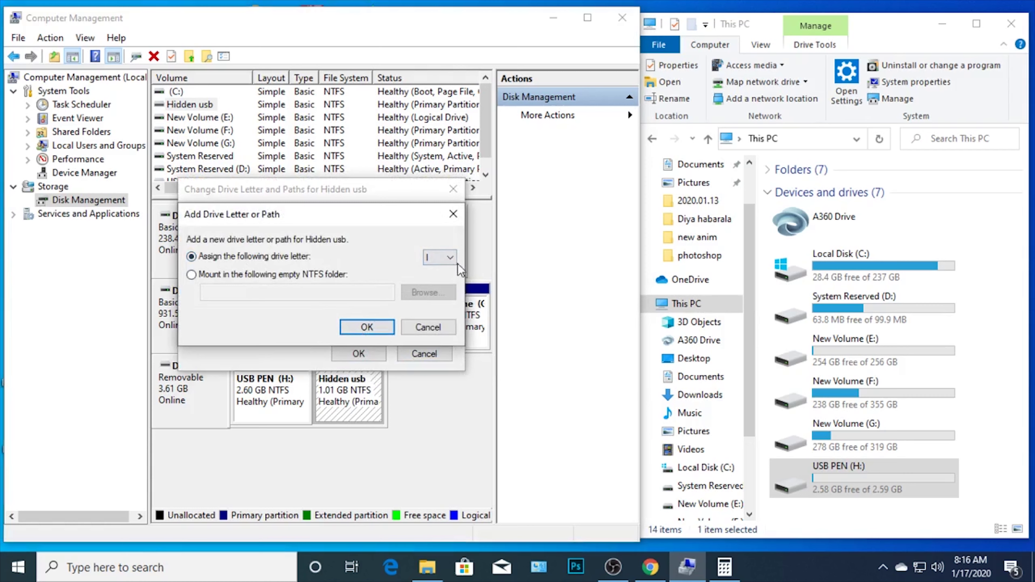
pyautogui.click(358, 324)
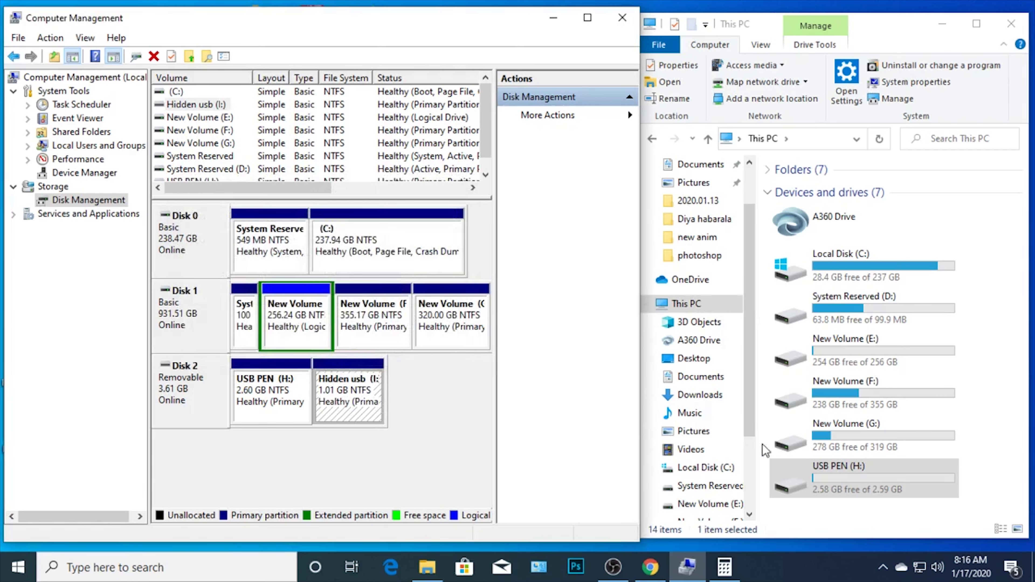
# Refresh the drives list in This PC again and select the Hidden usb (I:) drive
pyautogui.click(824, 509)
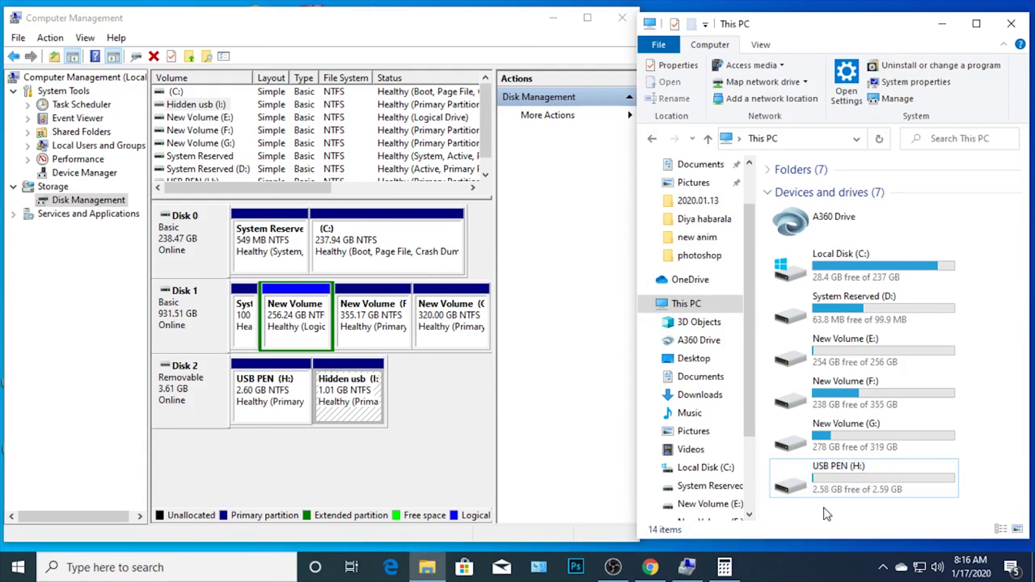
pyautogui.rightClick(824, 509)
pyautogui.click(864, 399)
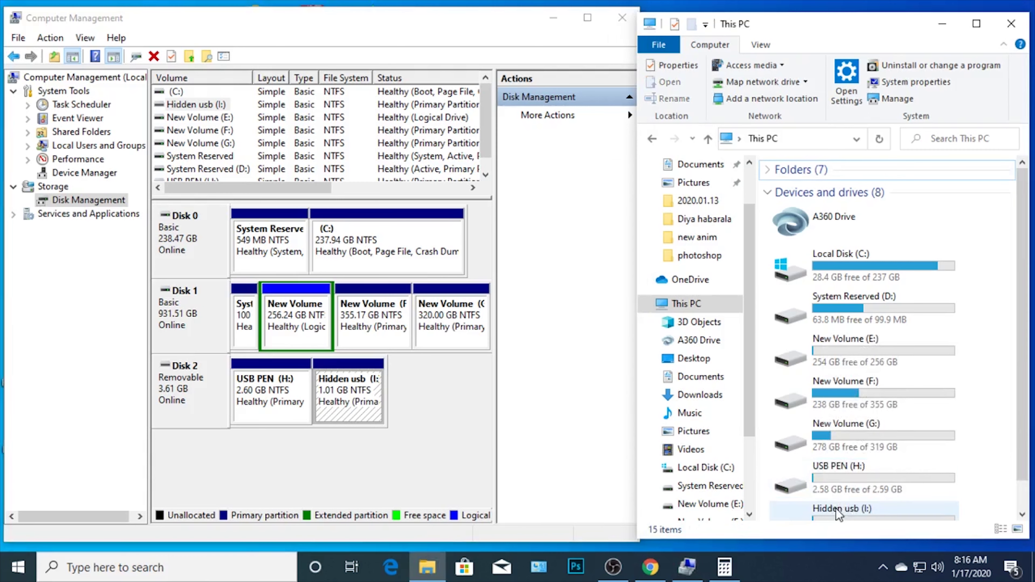
pyautogui.click(834, 512)
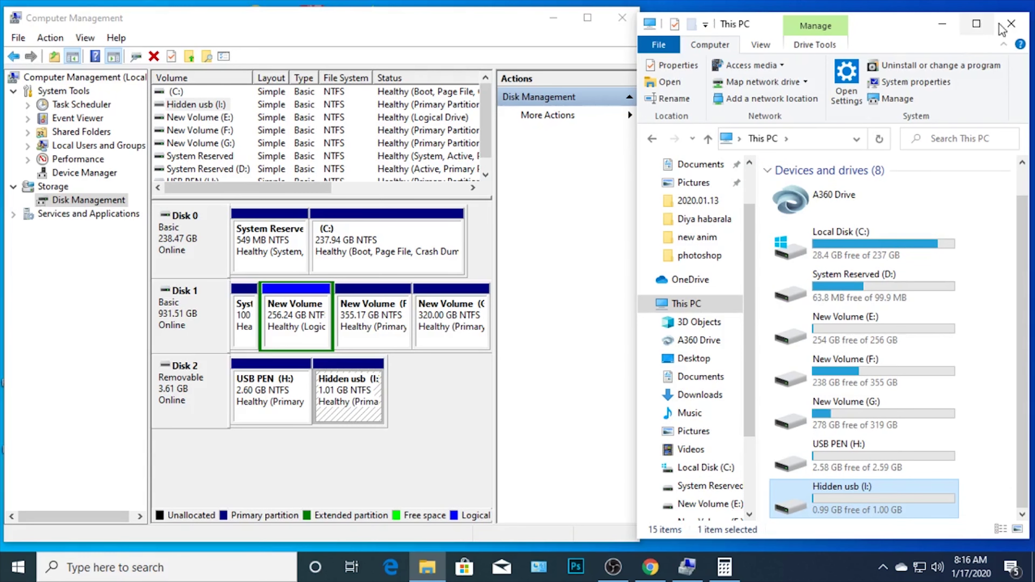
# Close the This PC, Computer Management and Calculator windows and refresh the desktop
pyautogui.click(1011, 24)
pyautogui.click(637, 23)
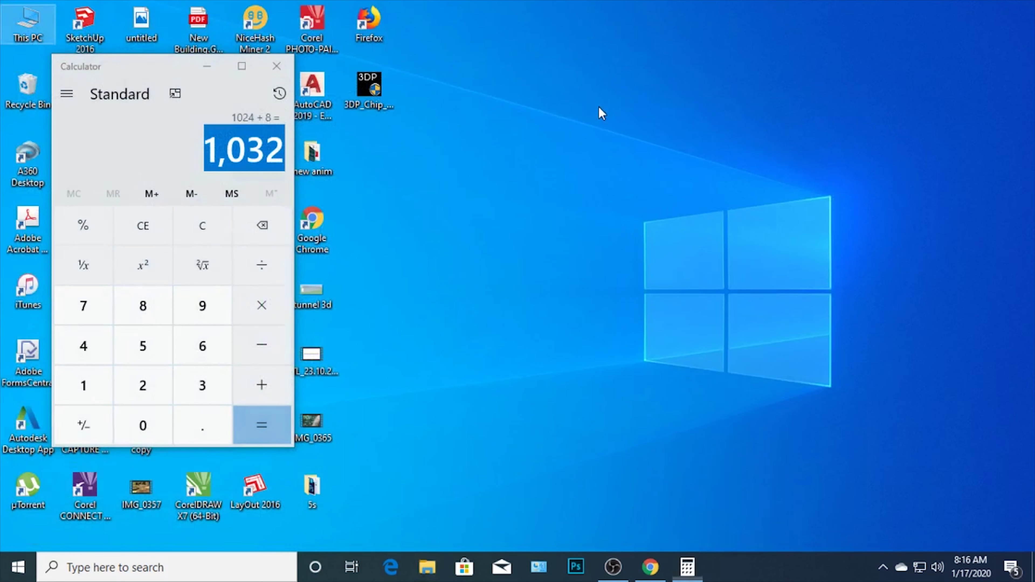
pyautogui.rightClick(597, 107)
pyautogui.click(642, 155)
pyautogui.click(288, 68)
pyautogui.rightClick(568, 108)
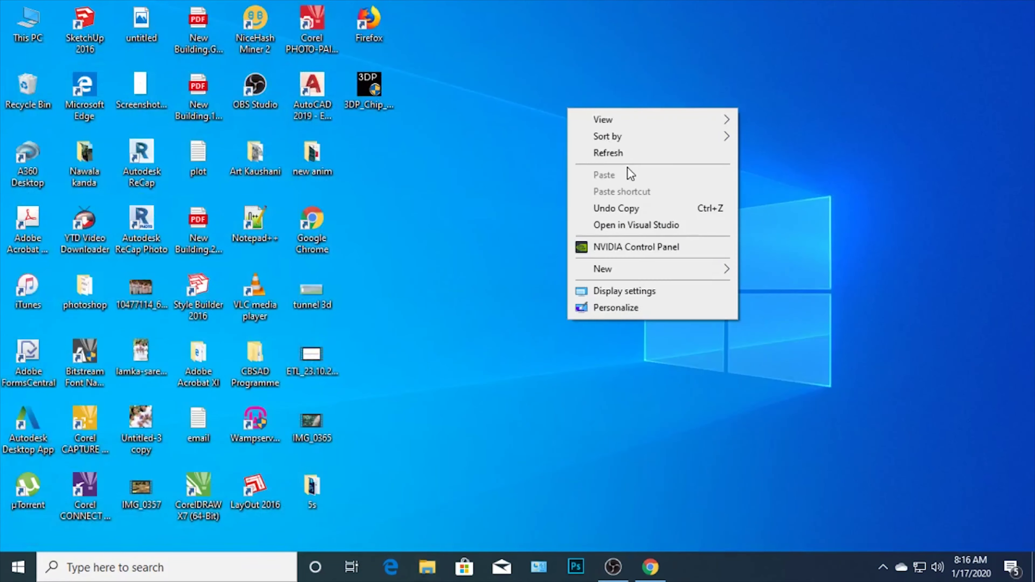
pyautogui.click(628, 170)
pyautogui.rightClick(541, 140)
pyautogui.click(582, 178)
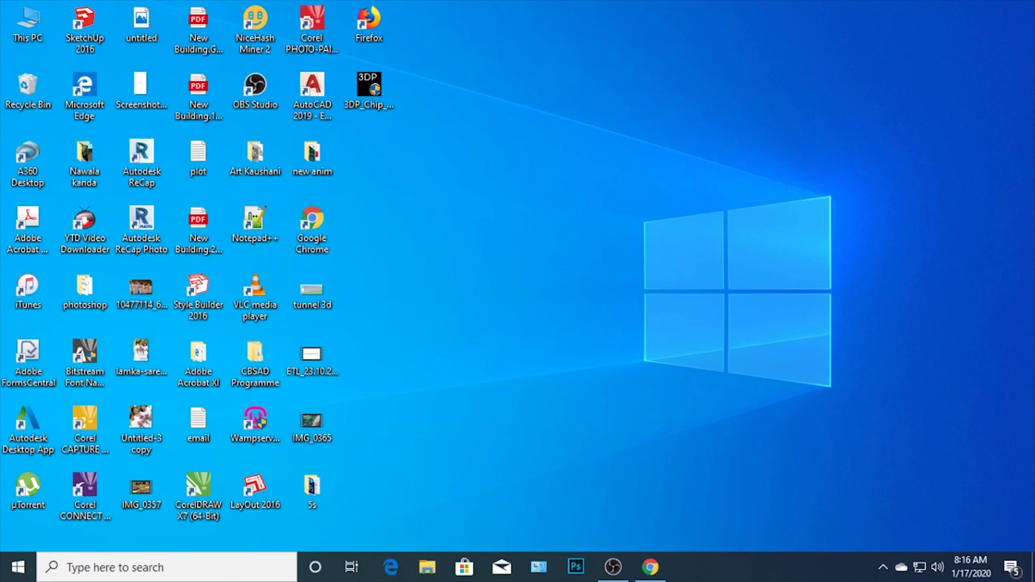